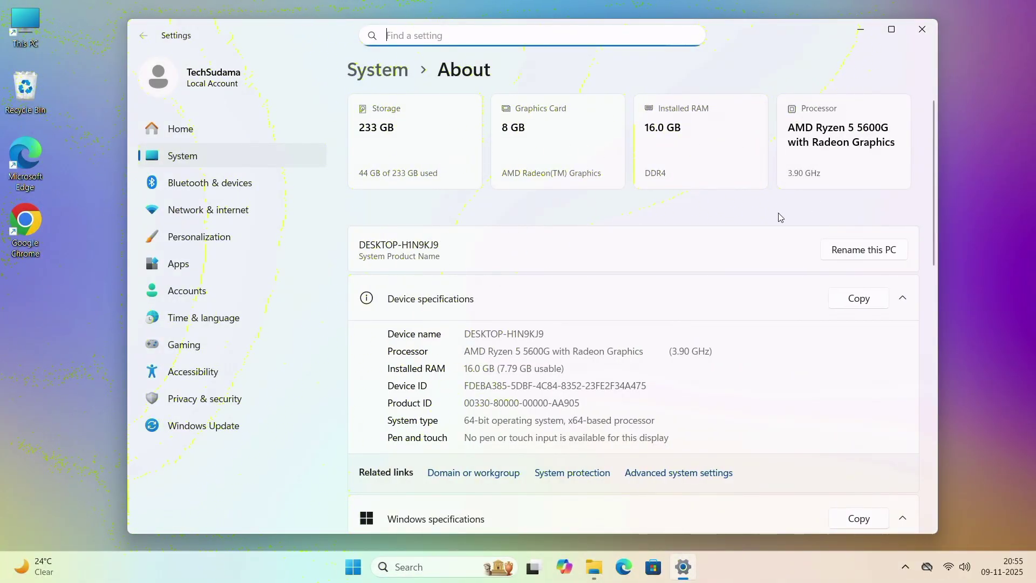
# - On the About page, highlight Version 26H1 under Windows specifications
pyautogui.scroll(-3, 696, 204)
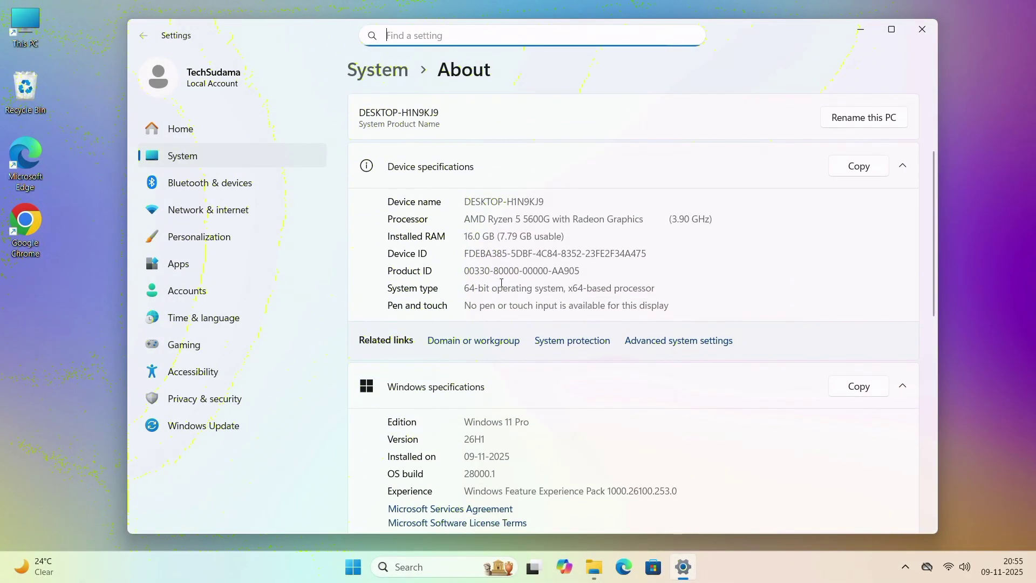
pyautogui.scroll(-2, 501, 282)
pyautogui.moveTo(489, 372); pyautogui.dragTo(461, 377)
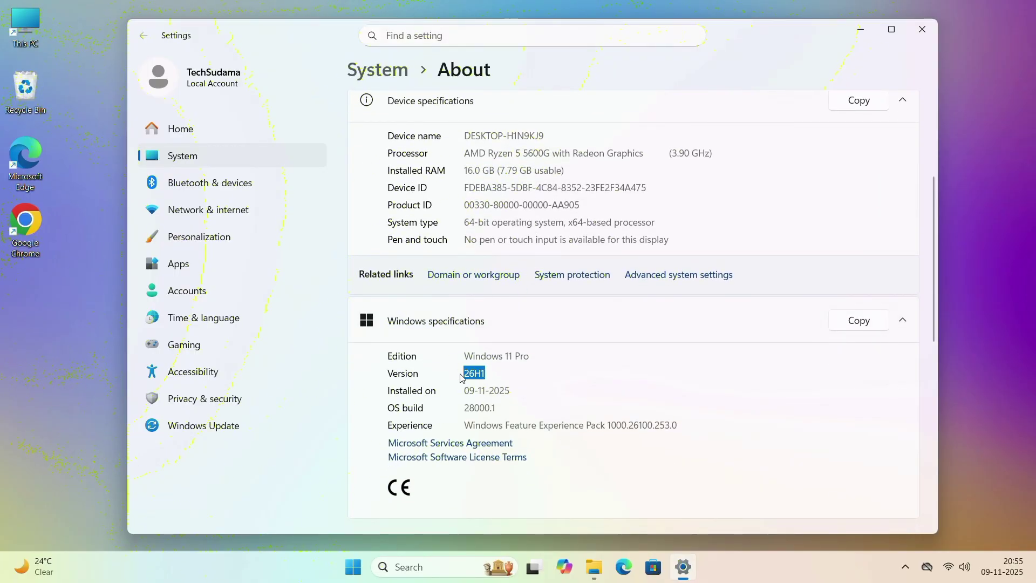
pyautogui.scroll(-10, 605, 395)
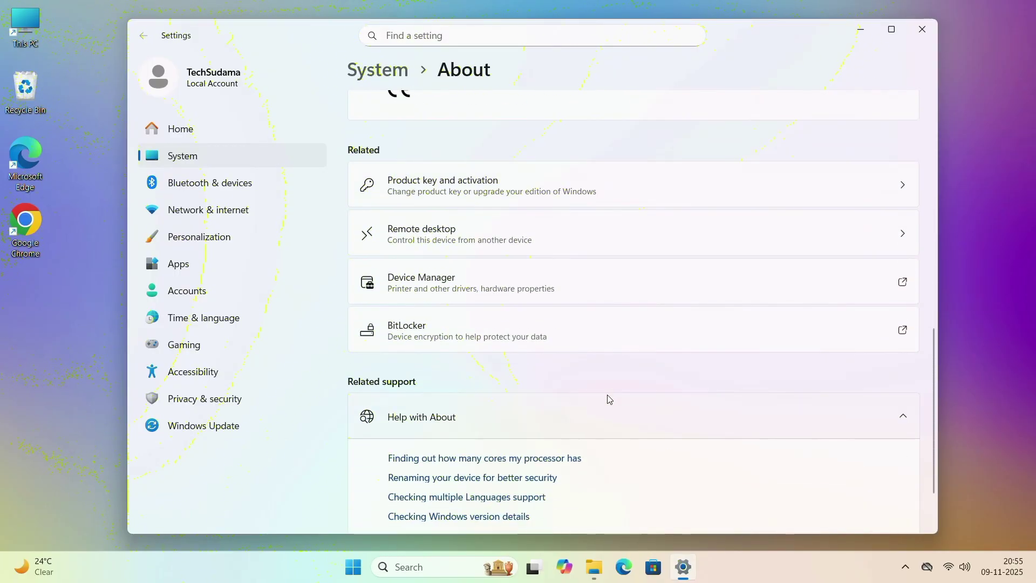
pyautogui.scroll(15, 608, 389)
pyautogui.scroll(1, 608, 389)
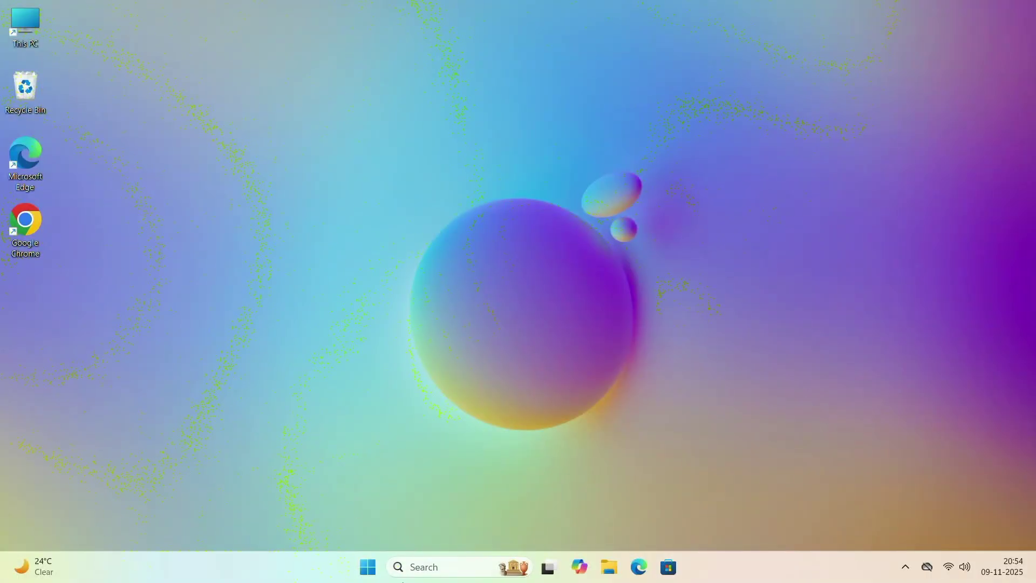
# - Open Settings and browse System, Bluetooth & devices, Network & internet, Personalization, then Apps
pyautogui.click(368, 567)
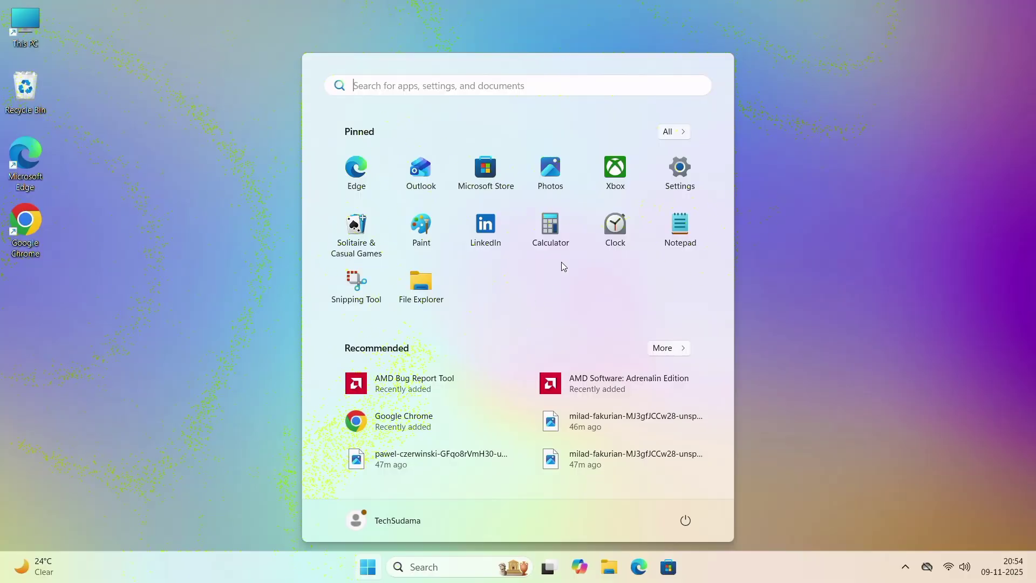
pyautogui.click(680, 172)
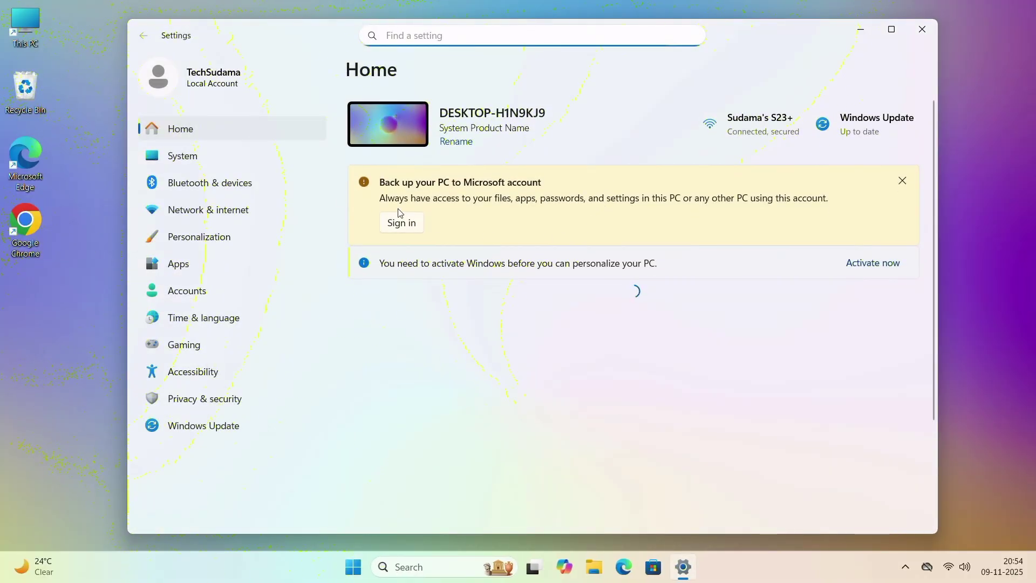
pyautogui.click(201, 160)
pyautogui.scroll(-10, 602, 248)
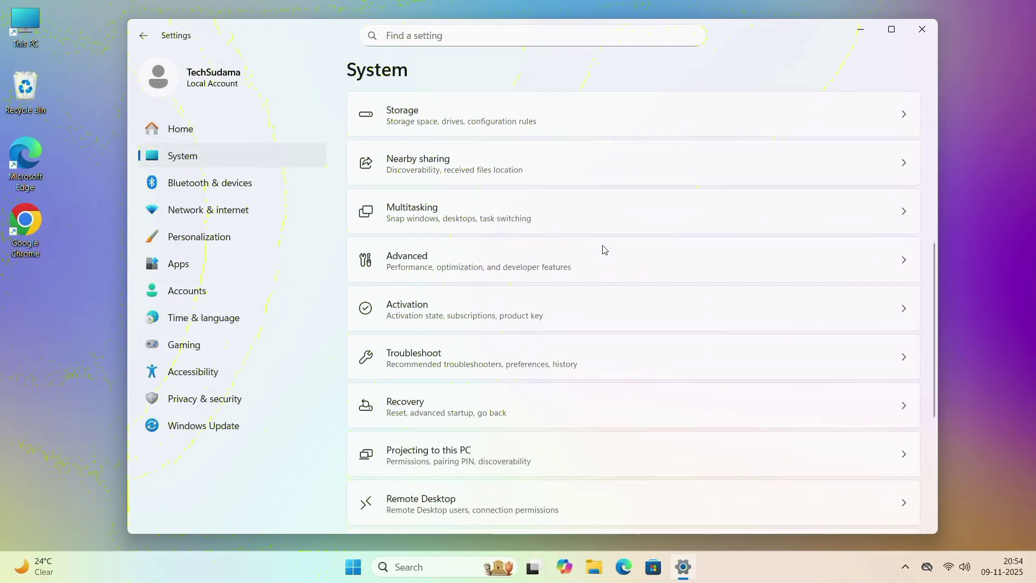
pyautogui.click(181, 190)
pyautogui.click(207, 216)
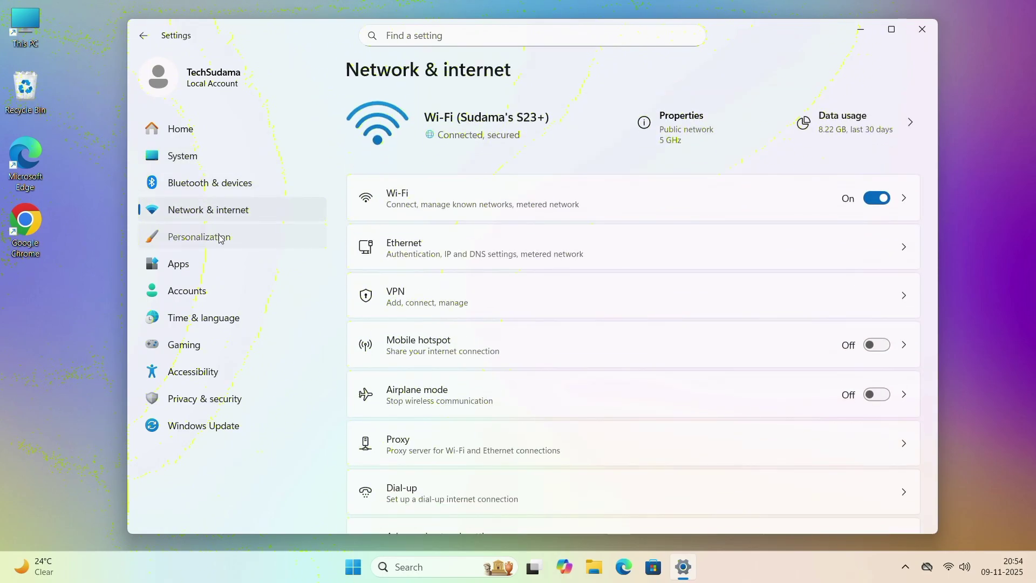
pyautogui.click(217, 237)
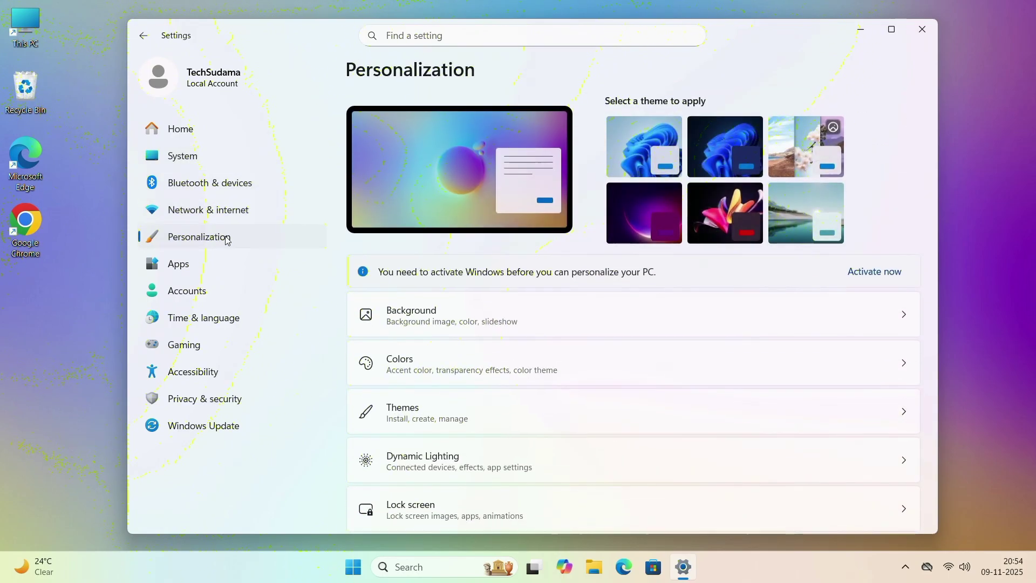
pyautogui.click(197, 267)
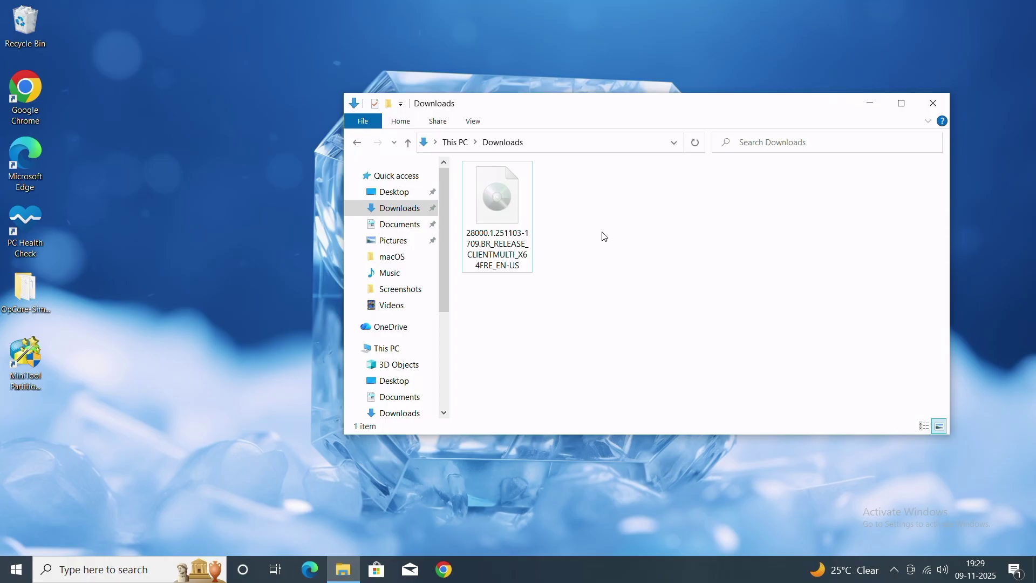
# - Search Google for 'rufus' and open the official rufus.ie website
pyautogui.click(446, 571)
pyautogui.write('rufus')
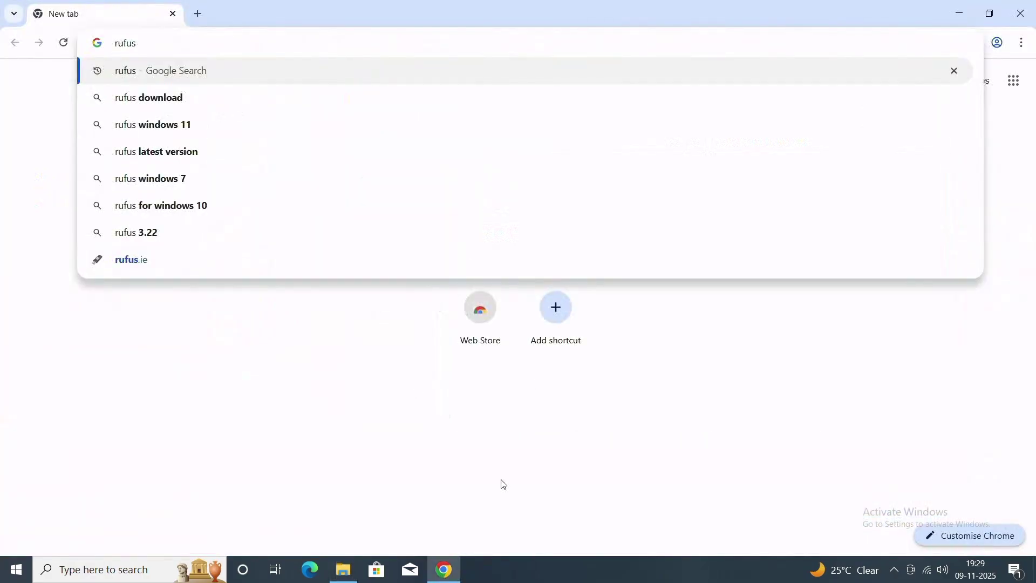
pyautogui.press('Return')
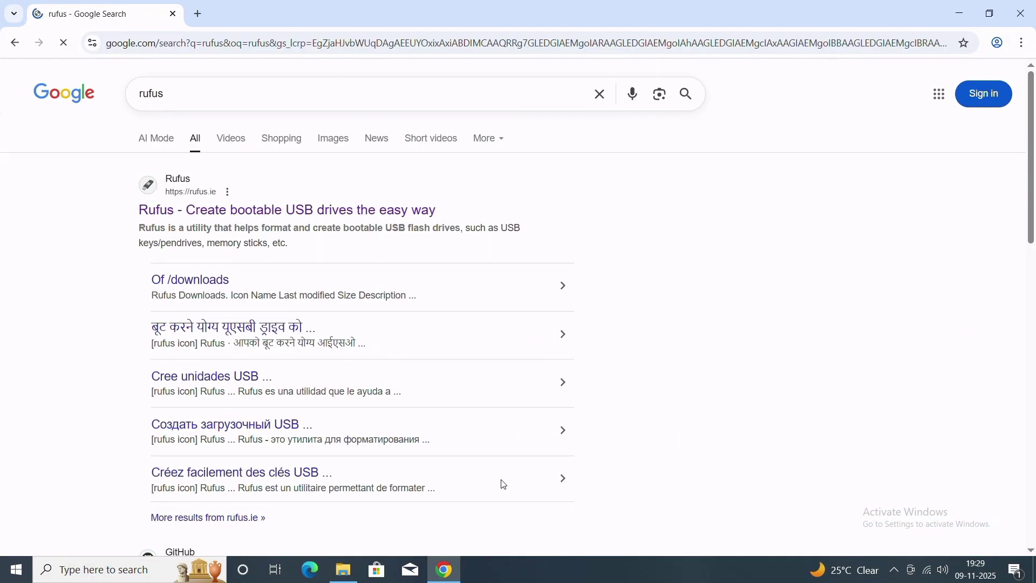
pyautogui.click(273, 210)
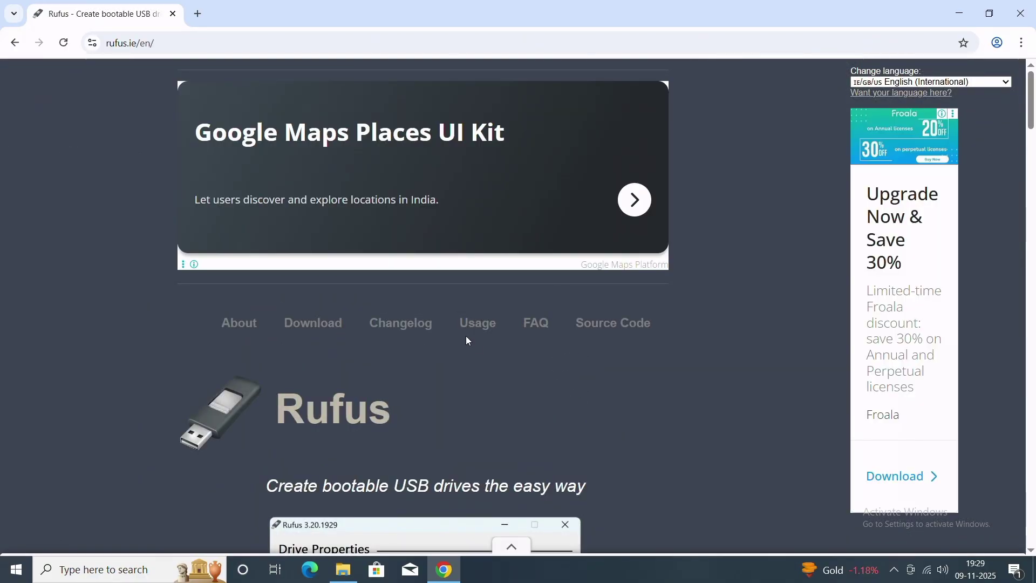
# - Download rufus-4.11.exe from Latest releases and dismiss the ad popup
pyautogui.scroll(-10, 468, 340)
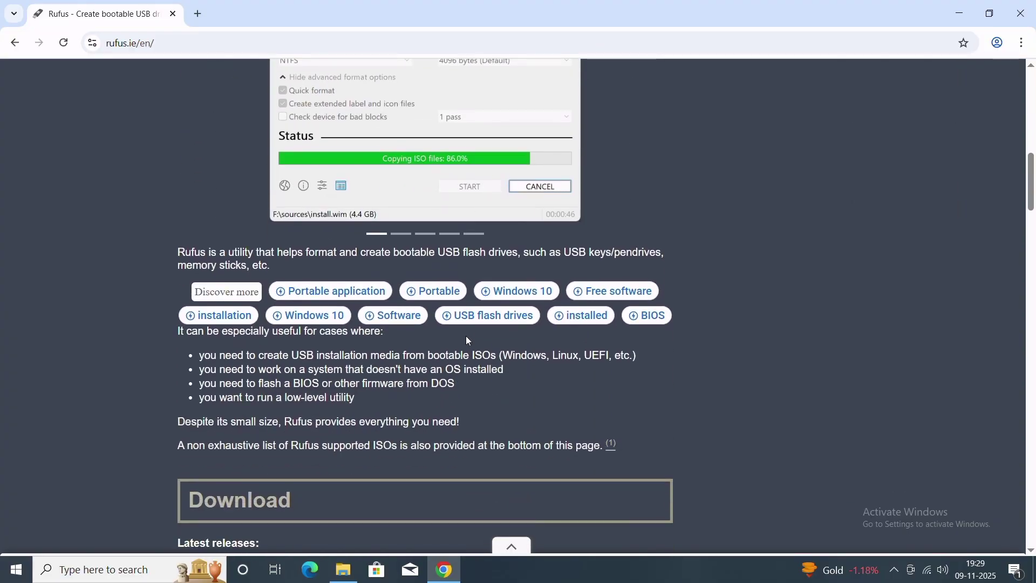
pyautogui.scroll(-4, 468, 341)
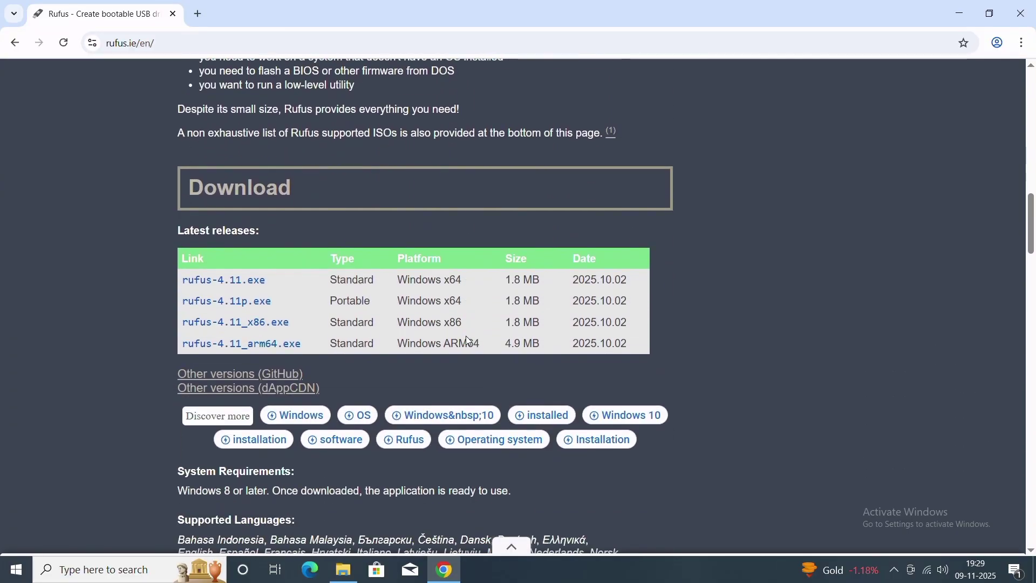
pyautogui.click(227, 285)
pyautogui.click(600, 225)
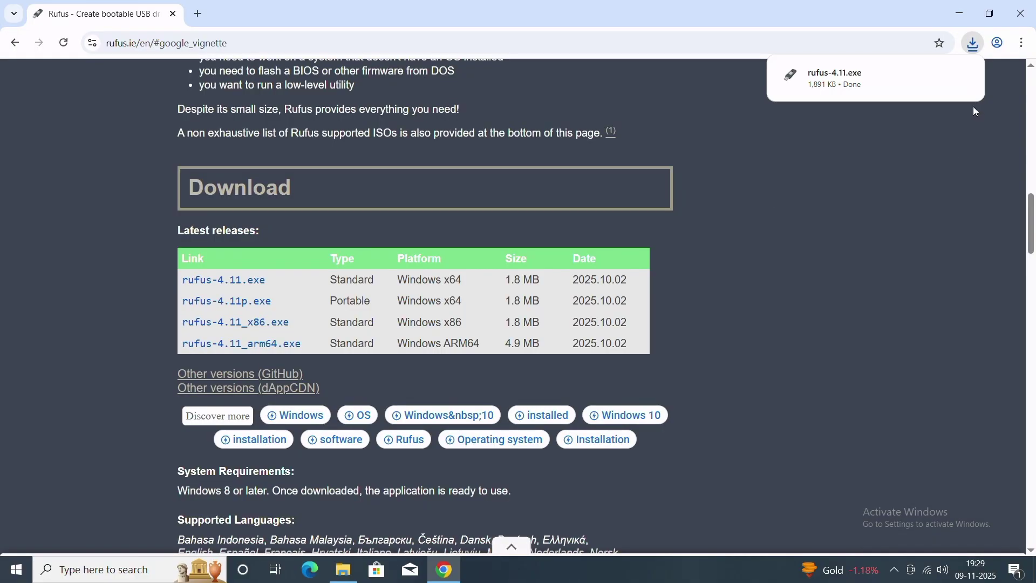
# - Launch rufus-4.11.exe, approve the UAC prompt, and move its window to the right
pyautogui.moveTo(826, 87)
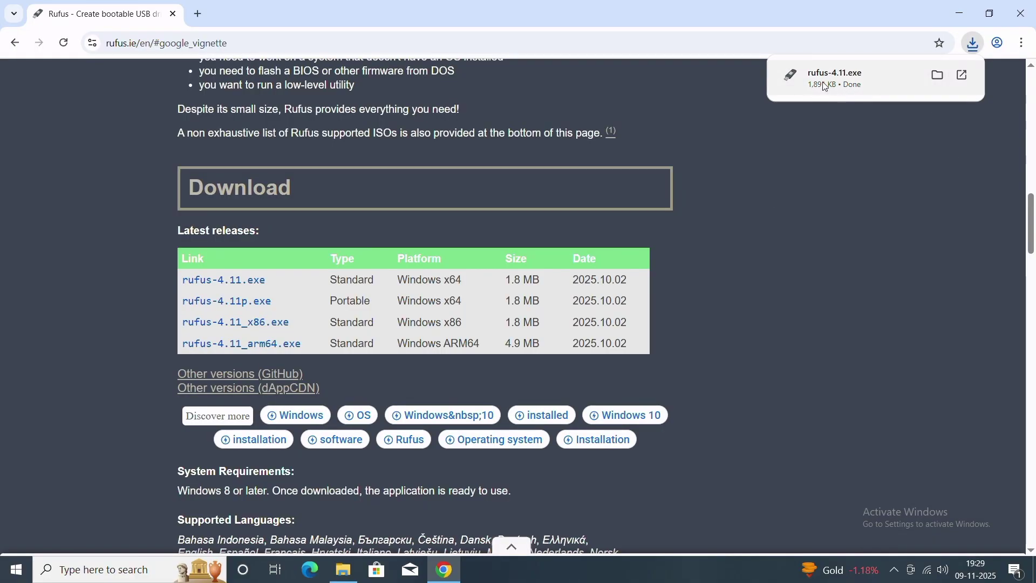
pyautogui.click(851, 87)
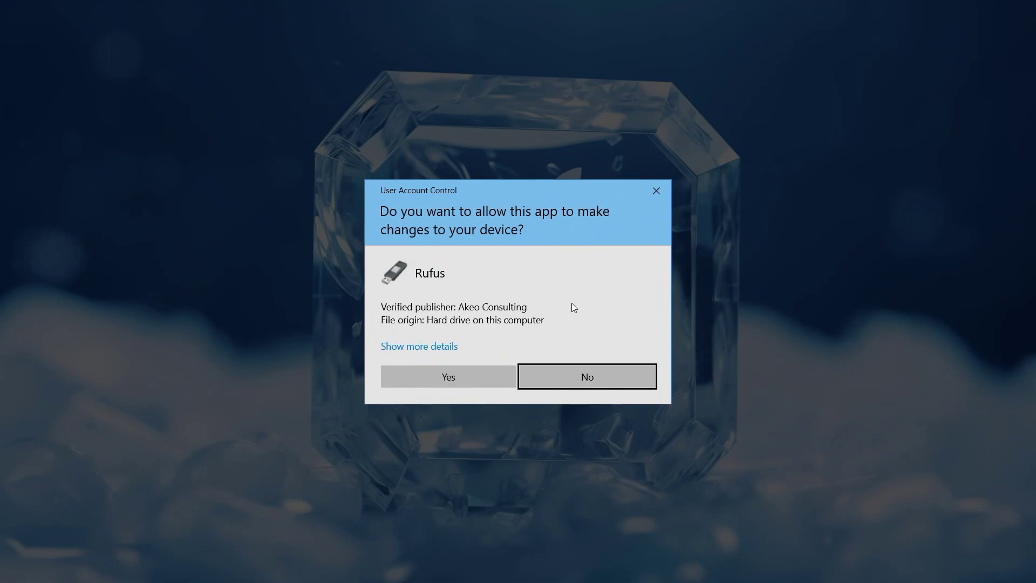
pyautogui.click(470, 379)
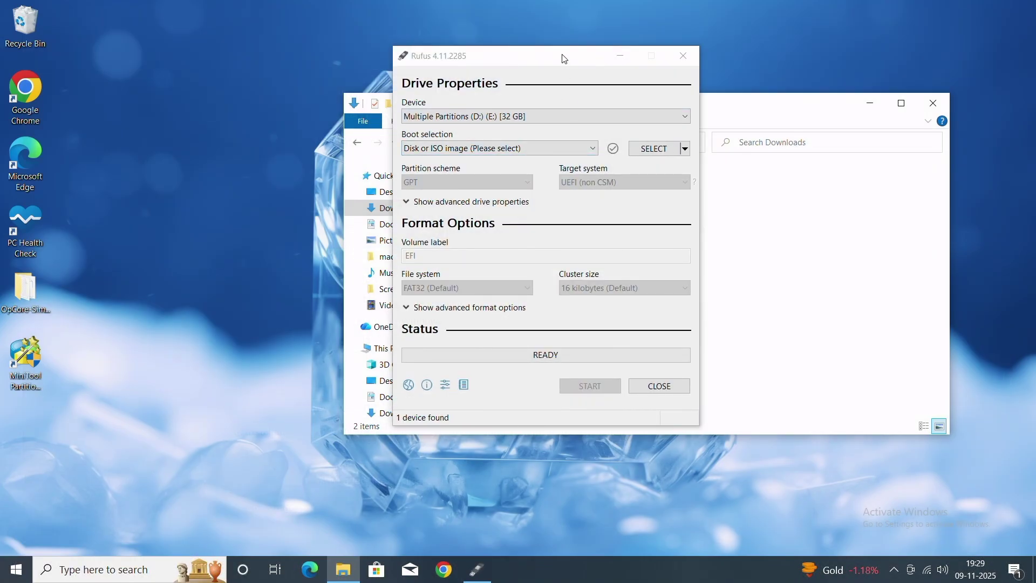
pyautogui.moveTo(565, 59); pyautogui.dragTo(619, 65)
# - Load the 28000.1 Windows 11 ISO from Downloads as the boot image
pyautogui.click(709, 159)
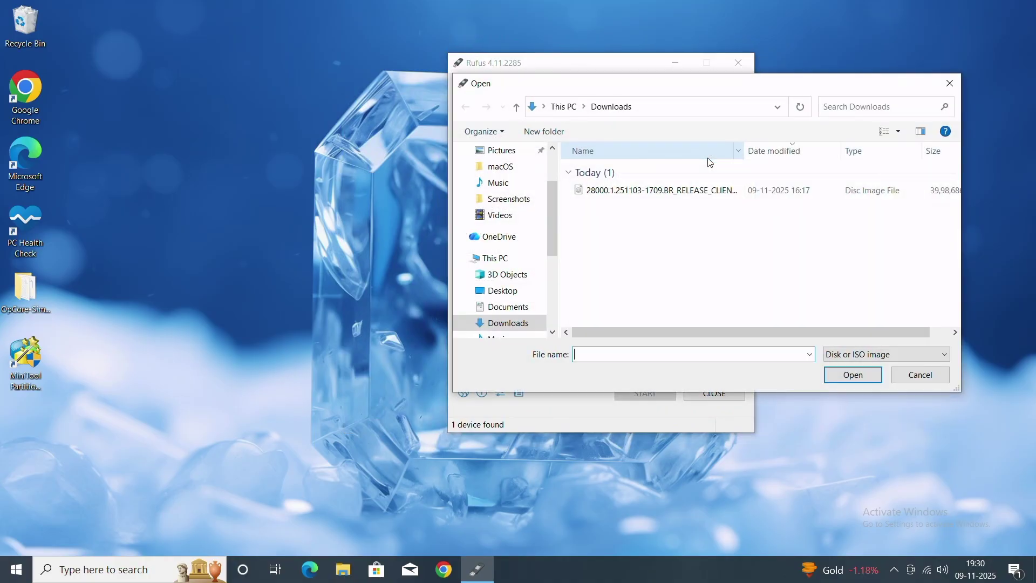
pyautogui.click(646, 193)
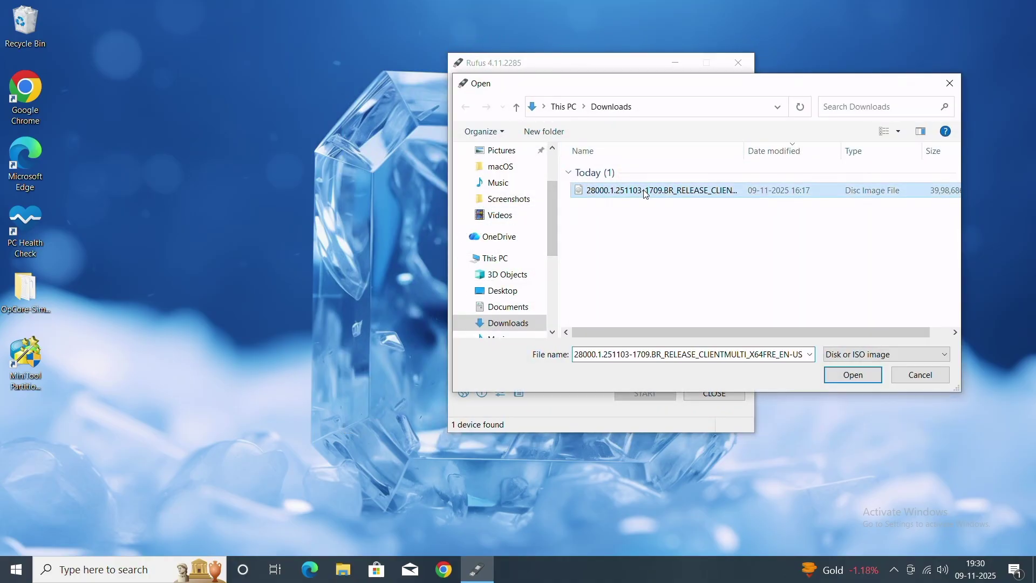
pyautogui.click(857, 378)
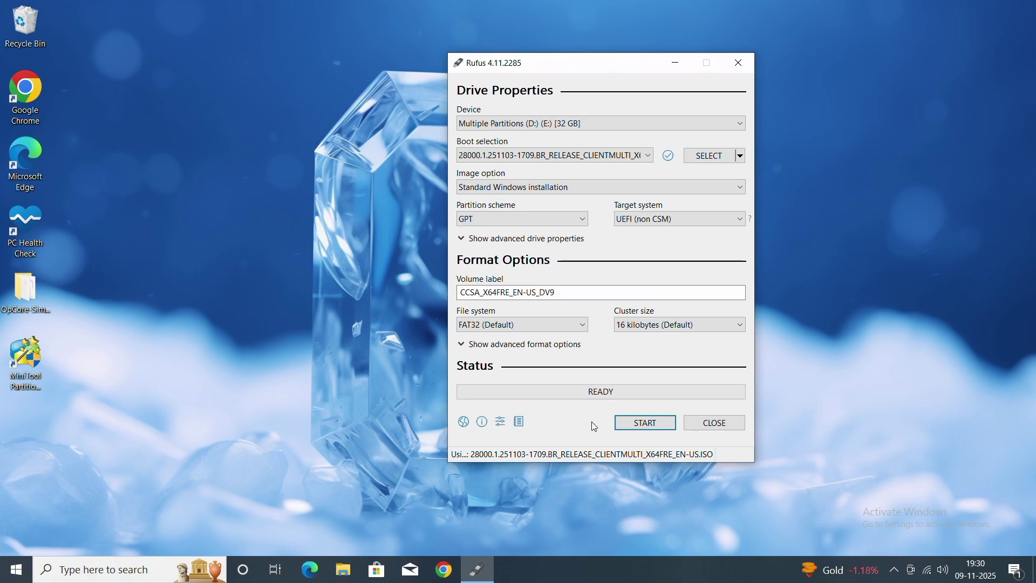
# - Write the ISO to USB, keeping requirement-removal options and accepting the data-loss warning
pyautogui.click(640, 426)
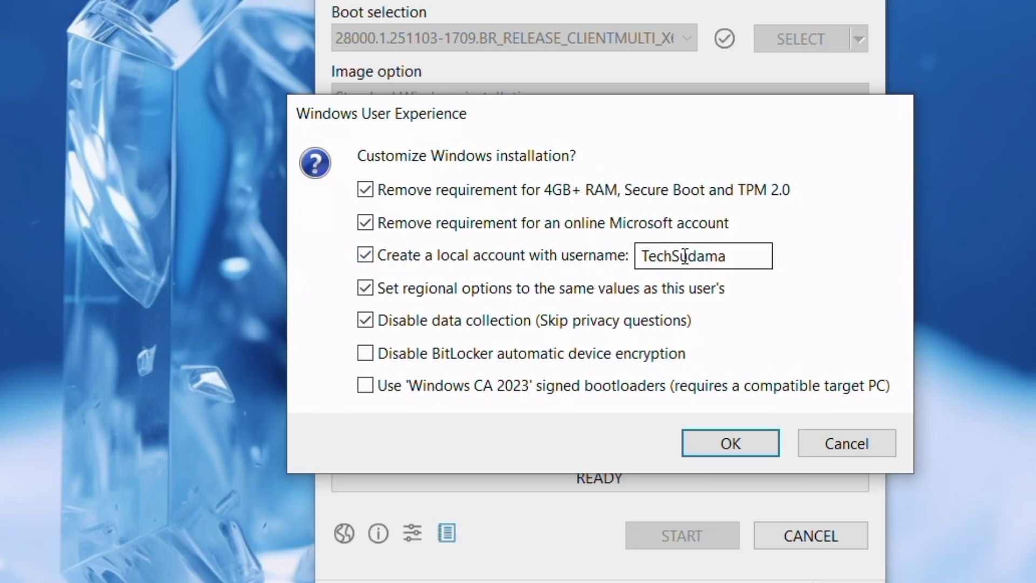
pyautogui.click(732, 443)
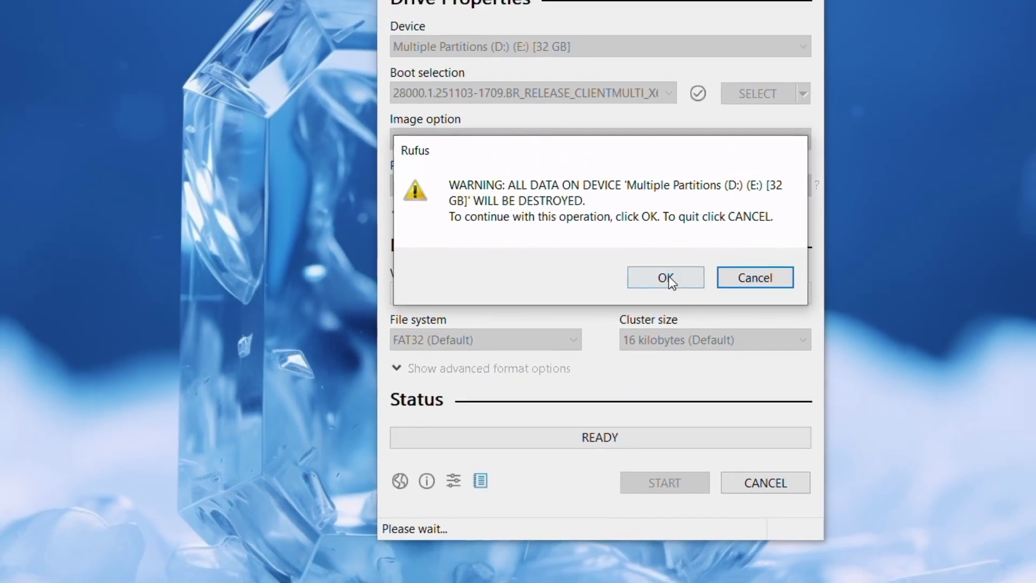
pyautogui.click(654, 281)
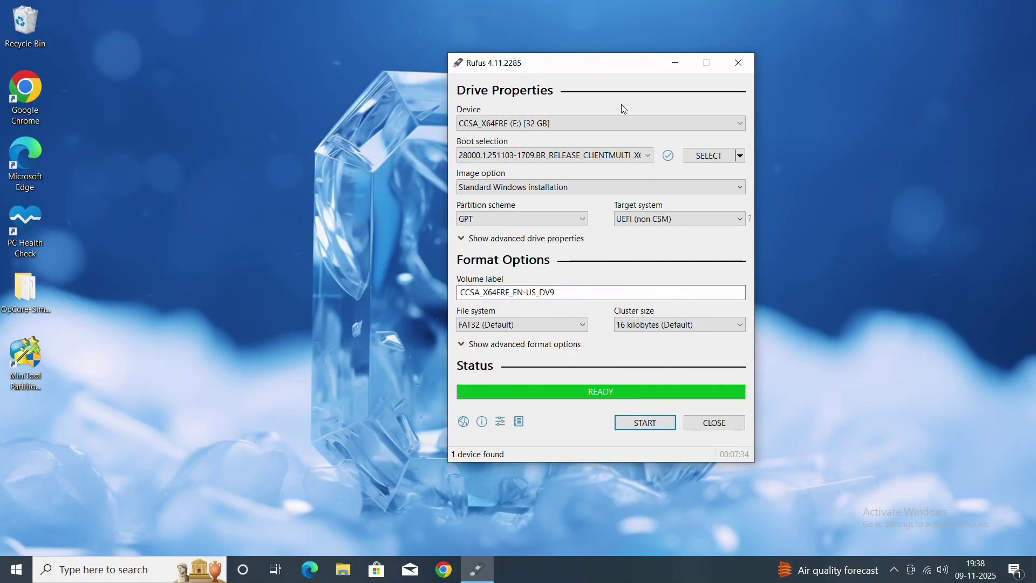
# - Close Rufus and restart Windows 10 from the Start power menu
pyautogui.click(716, 426)
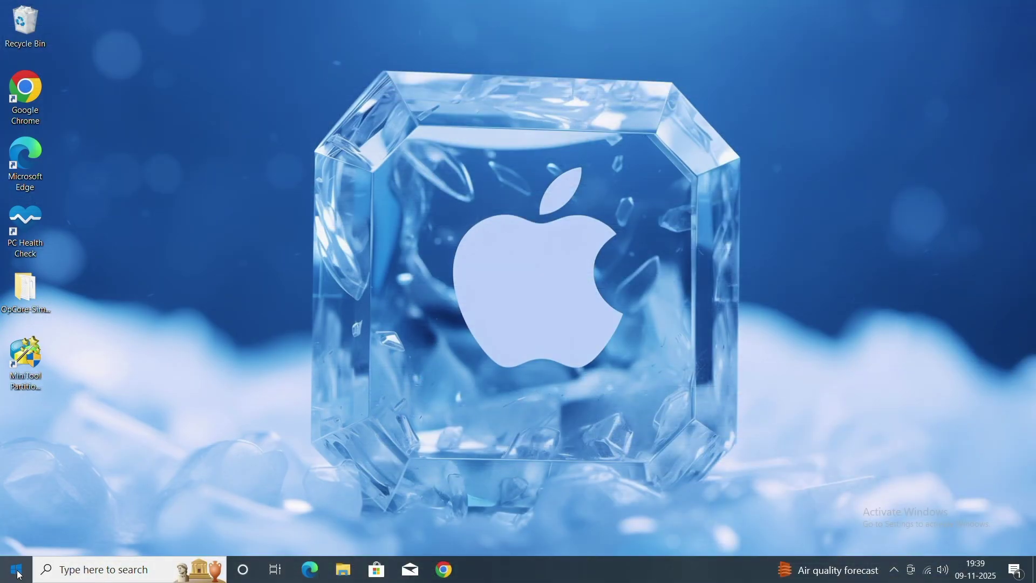
pyautogui.click(18, 572)
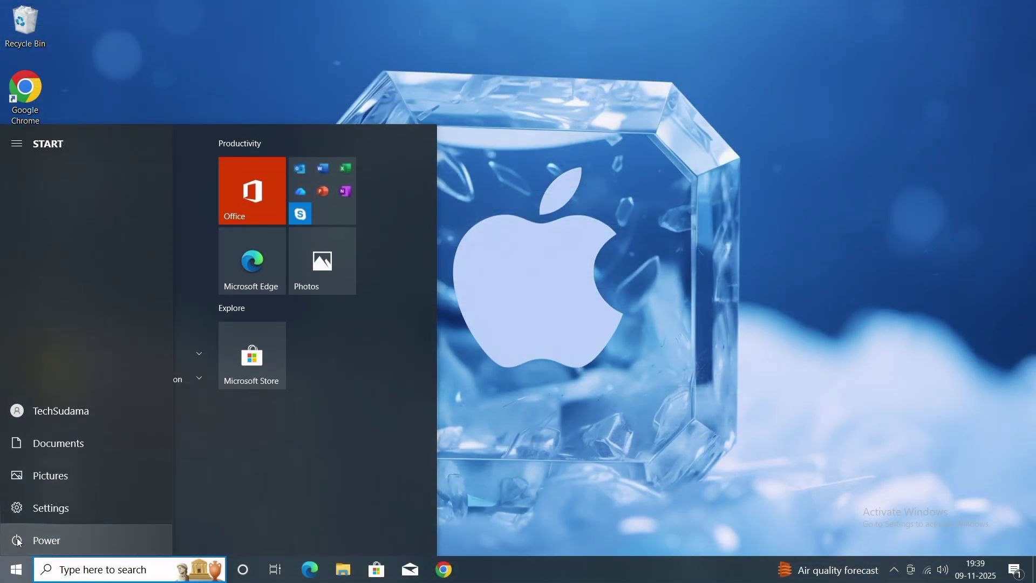
pyautogui.click(17, 537)
pyautogui.click(45, 505)
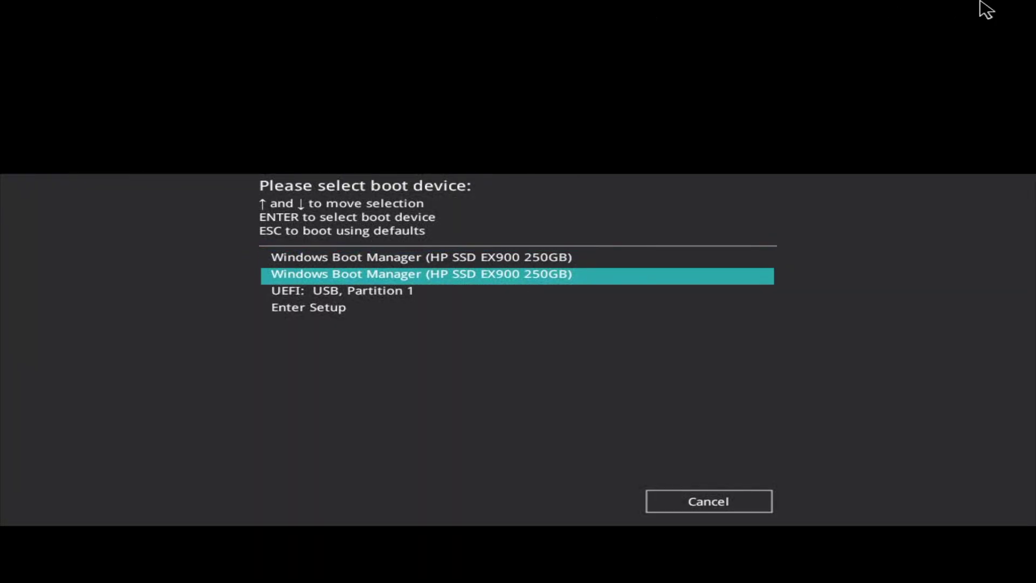
pyautogui.press('Down')
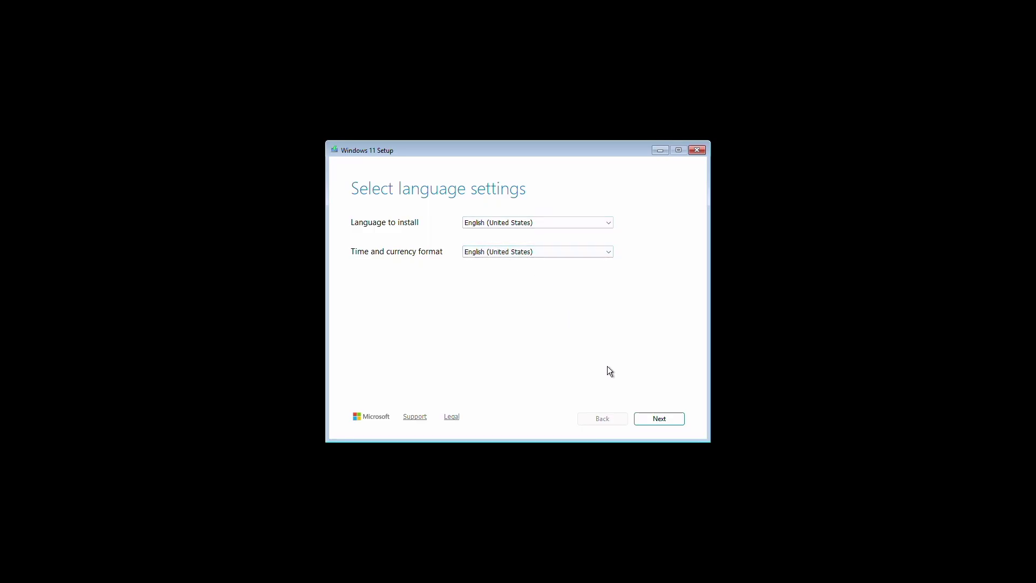
# - Keep English (United States) language and the US keyboard layout in Setup
pyautogui.click(659, 419)
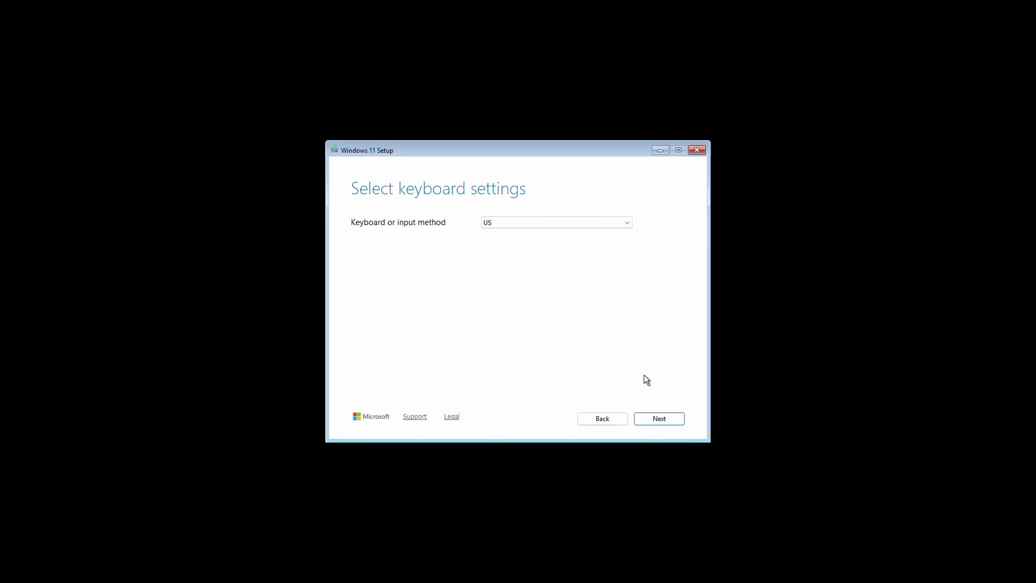
pyautogui.click(659, 417)
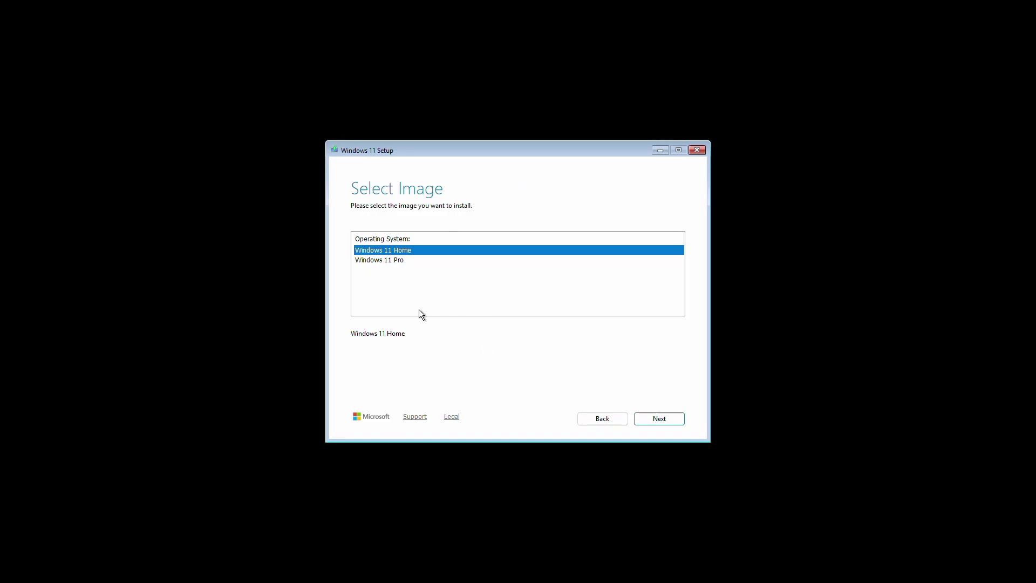
# - Choose Windows 11 Pro, then scroll through and accept the license terms
pyautogui.click(402, 262)
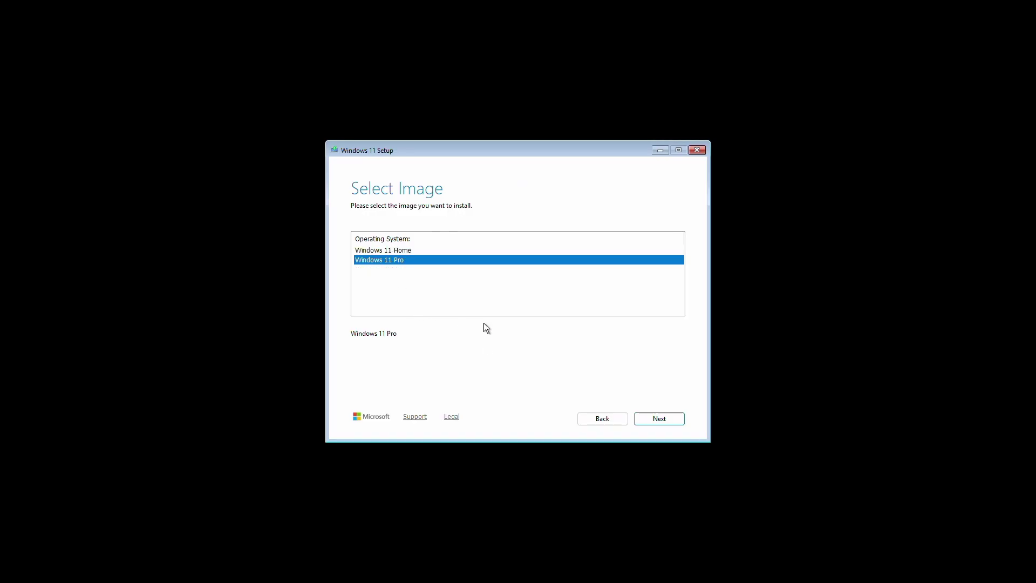
pyautogui.click(657, 420)
pyautogui.scroll(-15, 571, 331)
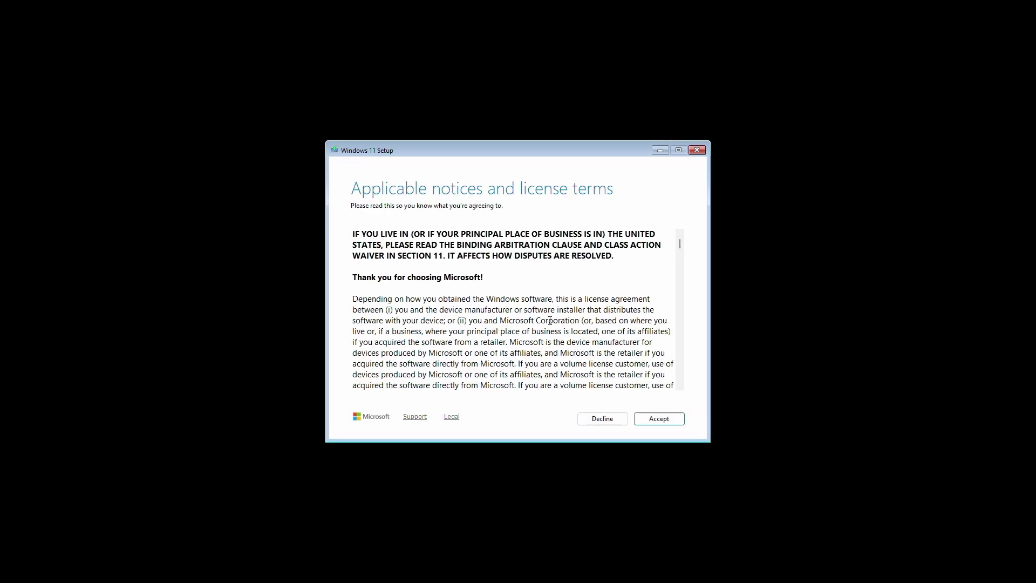
pyautogui.scroll(-15, 550, 321)
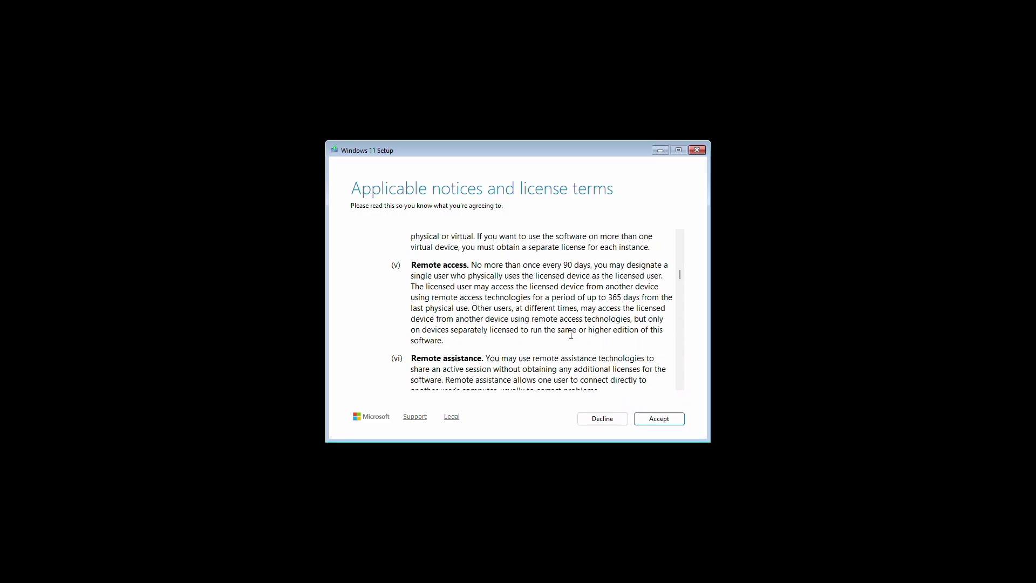
pyautogui.scroll(-15, 571, 334)
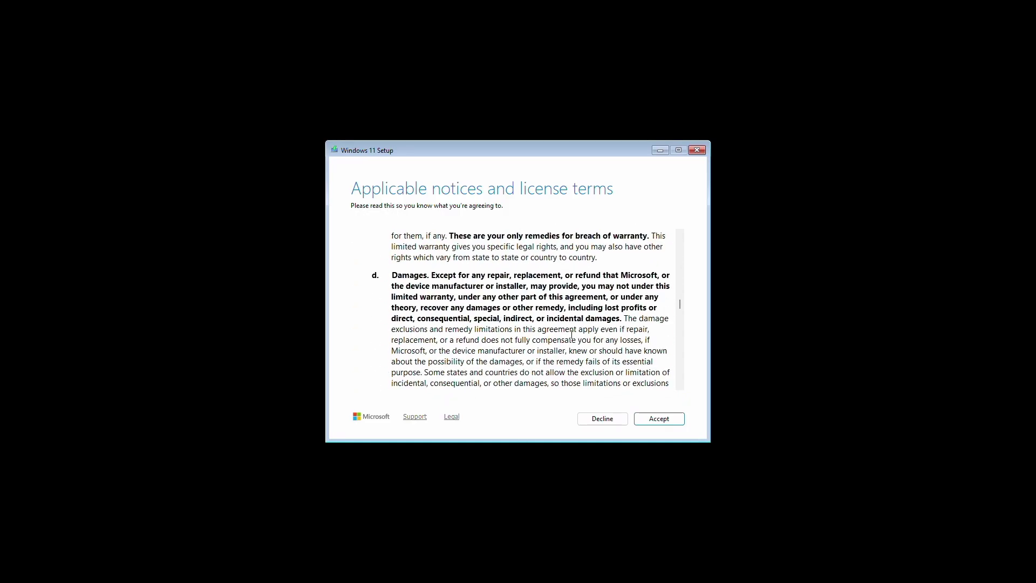
pyautogui.click(672, 419)
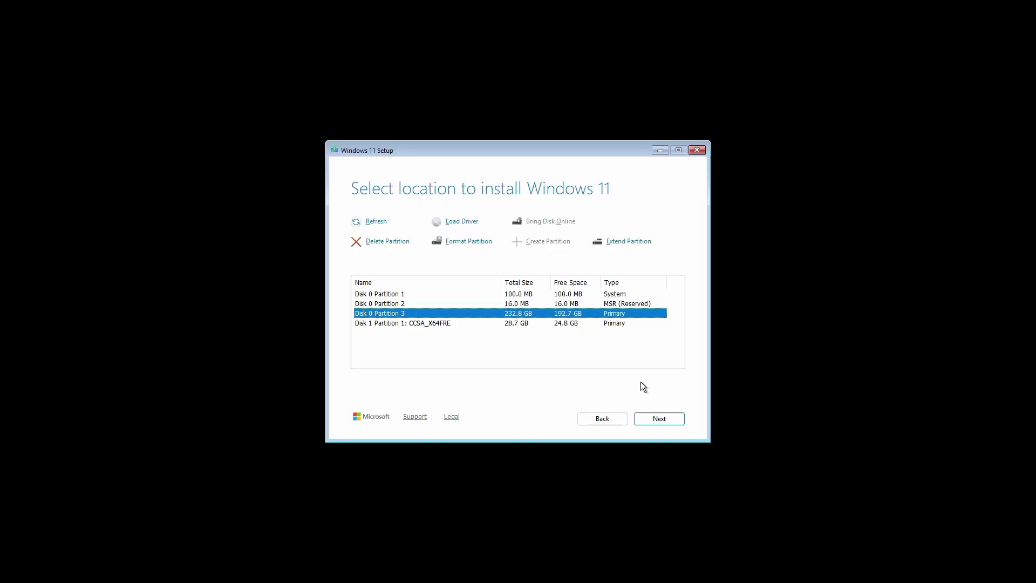
# - Open Command Prompt with Shift+F10, start diskpart and list the disks
pyautogui.hotkey('shift', 'F10')
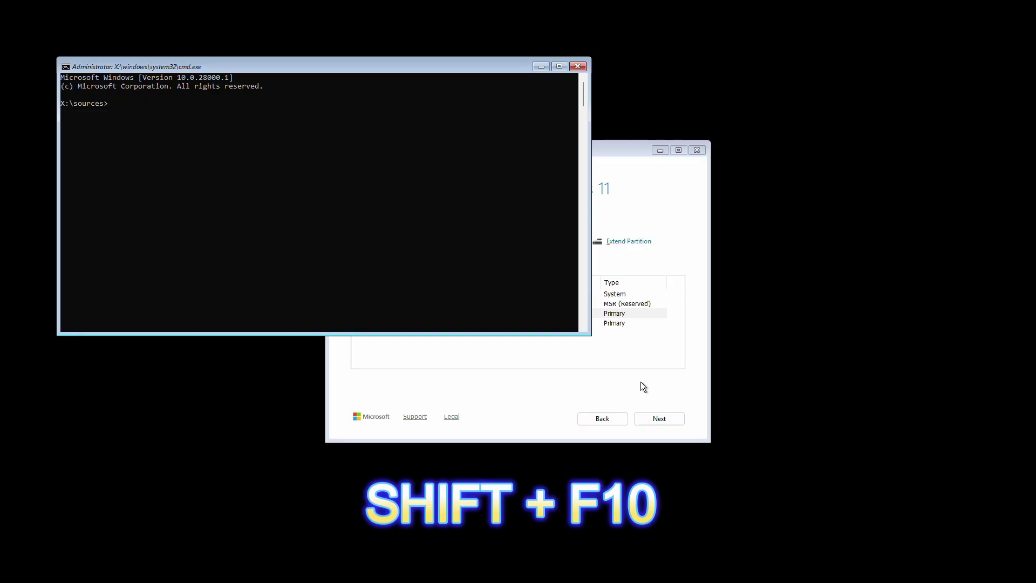
pyautogui.write('dis')
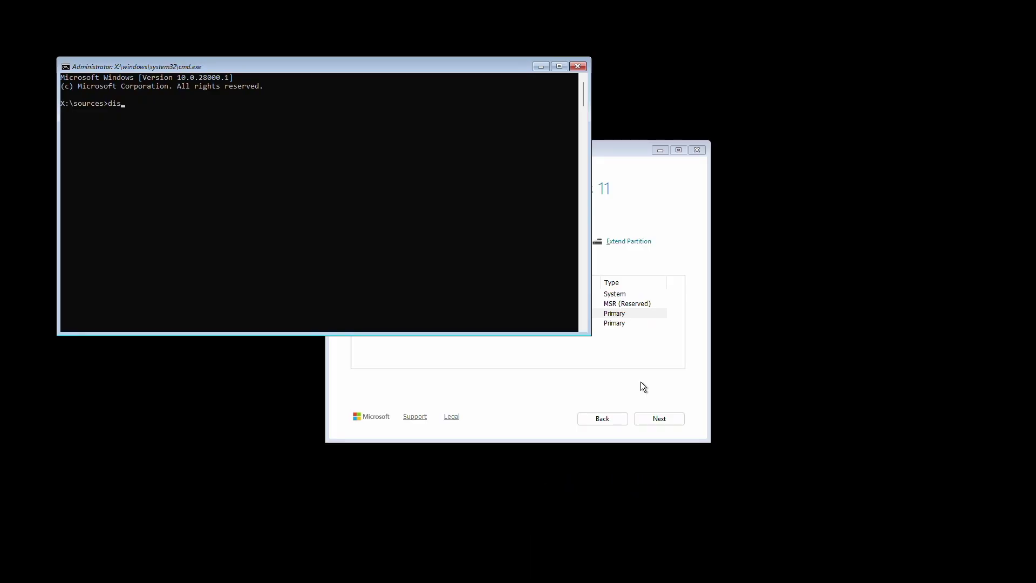
pyautogui.write('kpart')
pyautogui.press('Return')
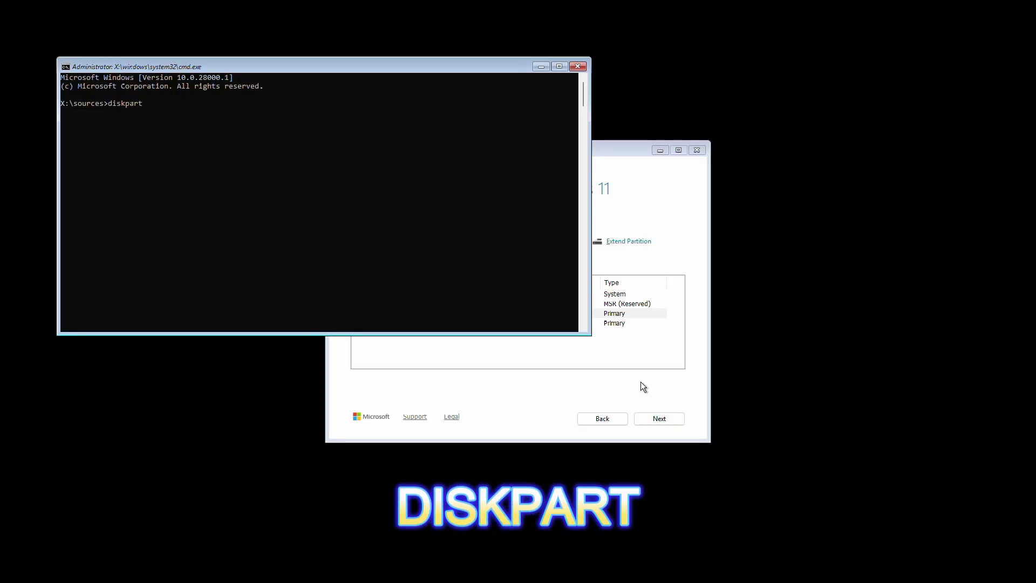
pyautogui.write('list disk')
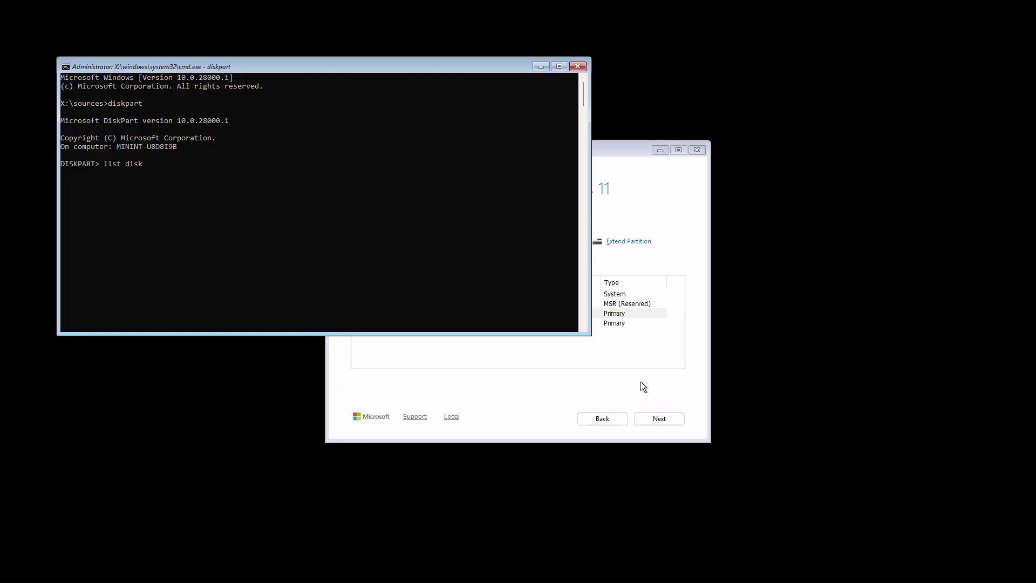
pyautogui.press('Return')
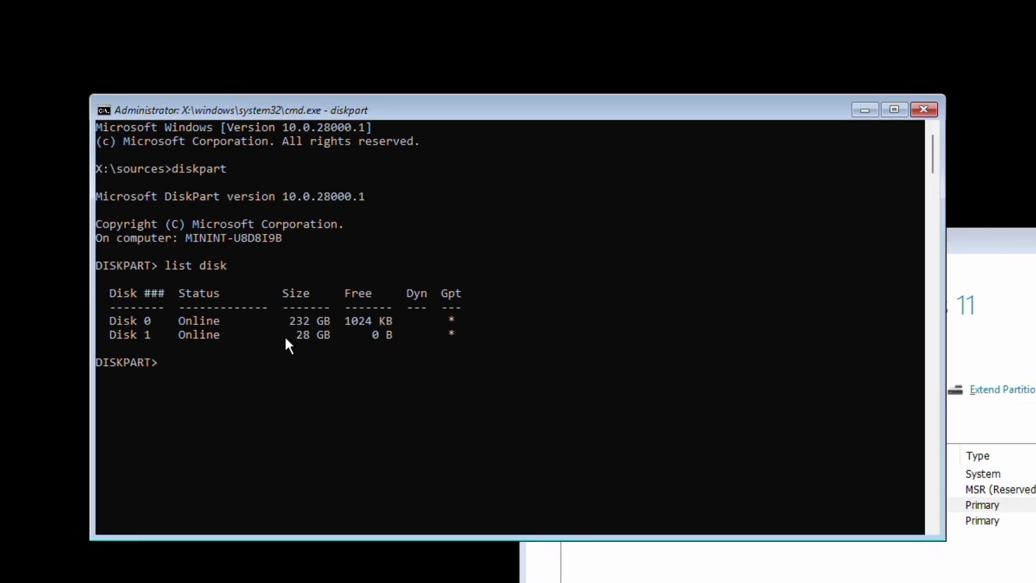
# - Select Disk 0, clean it, and close the command window
pyautogui.write('sel')
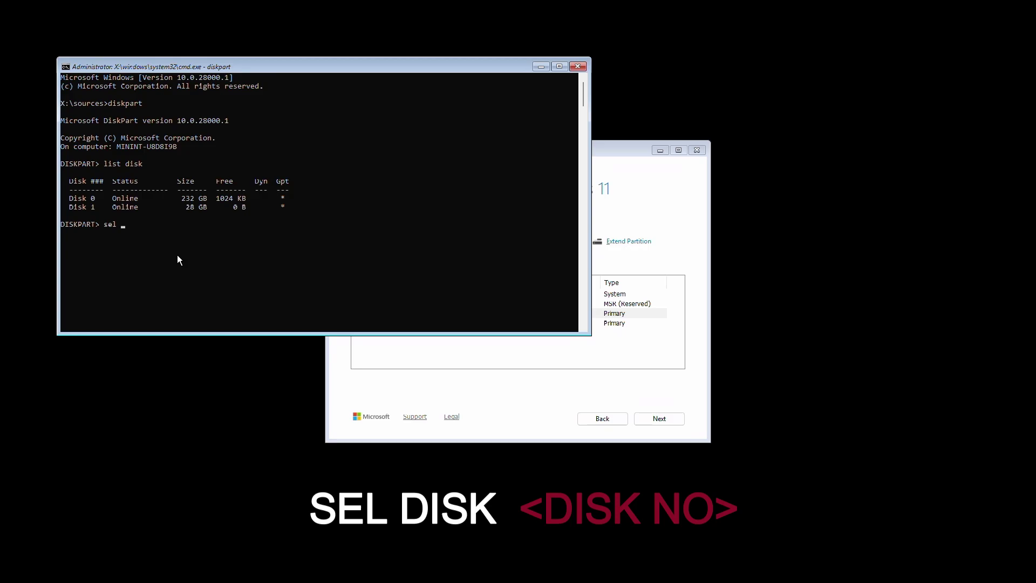
pyautogui.write(' disk')
pyautogui.write('0')
pyautogui.press('Return')
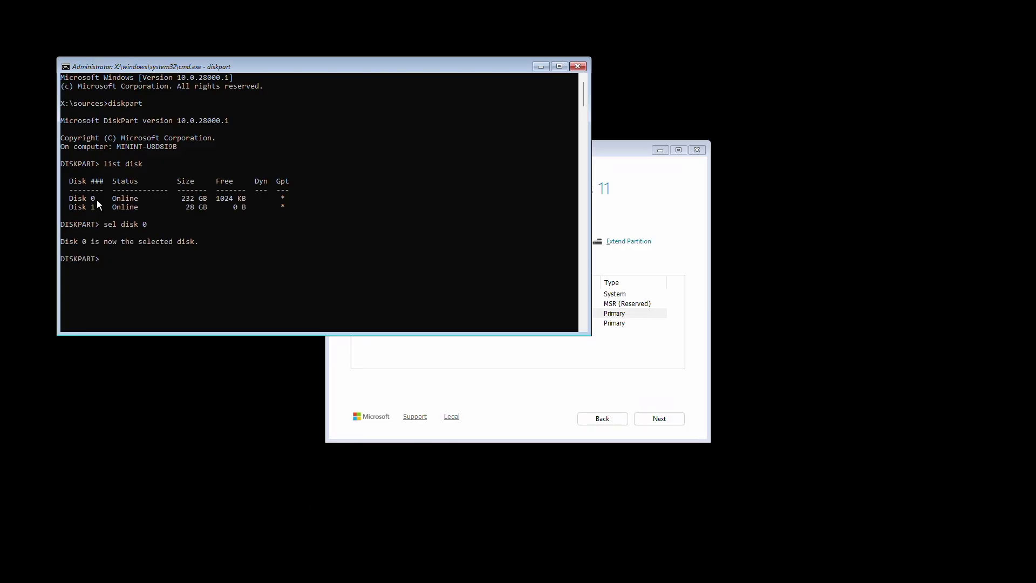
pyautogui.write('clean')
pyautogui.press('Return')
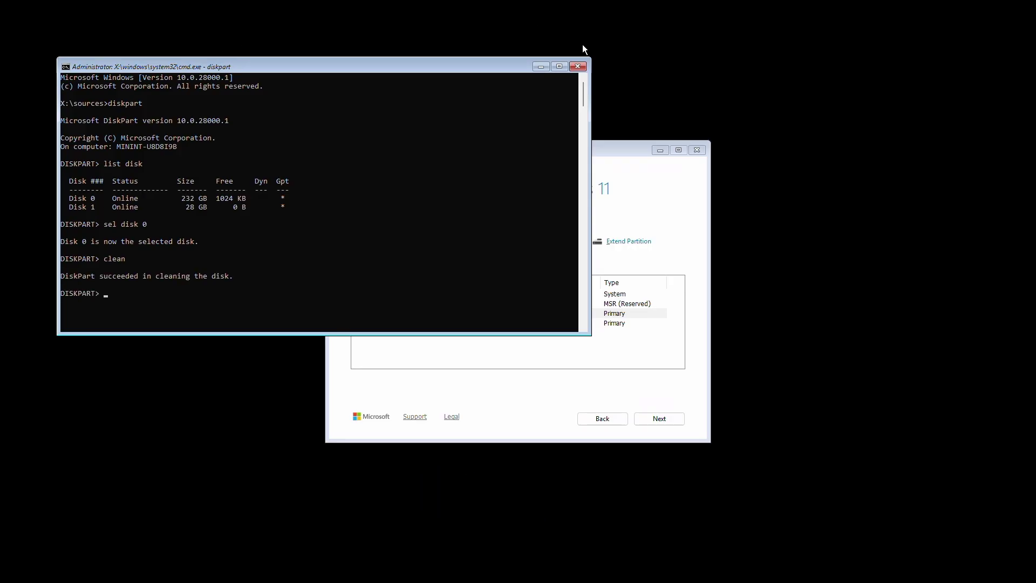
pyautogui.click(580, 65)
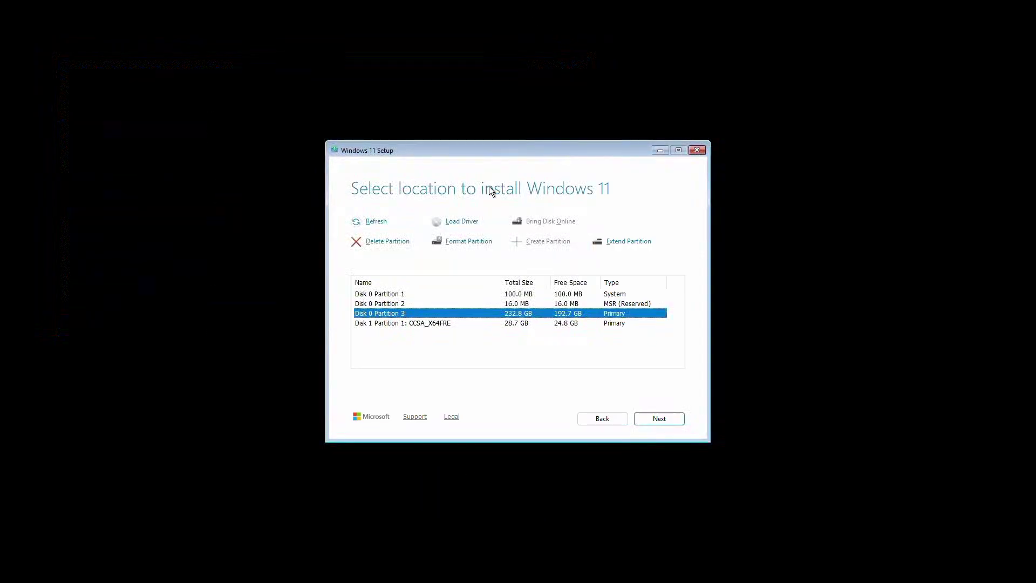
# - Refresh the drive list and install Windows 11 Pro onto Disk 0's 232.9 GB unallocated space
pyautogui.click(377, 222)
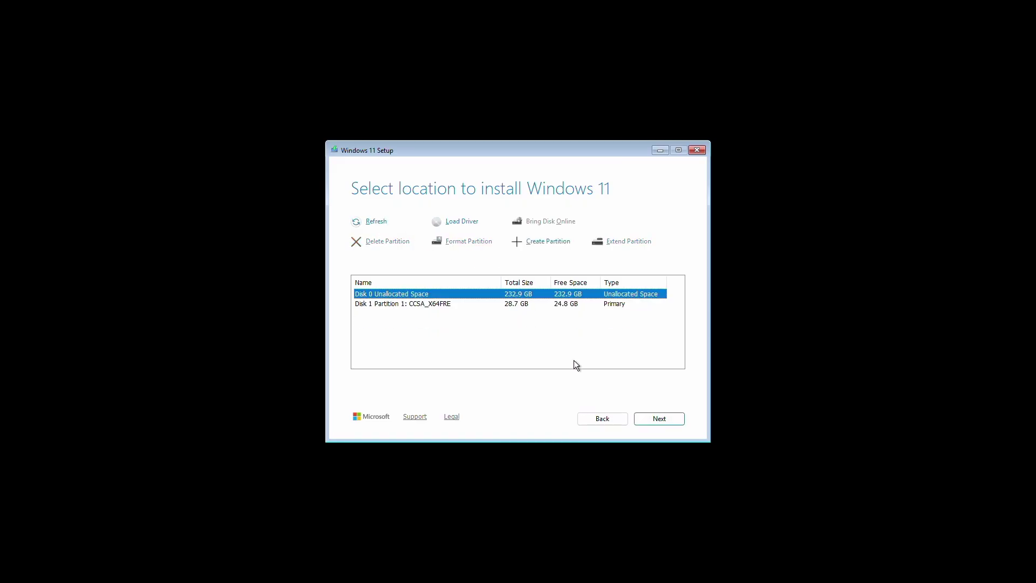
pyautogui.click(665, 420)
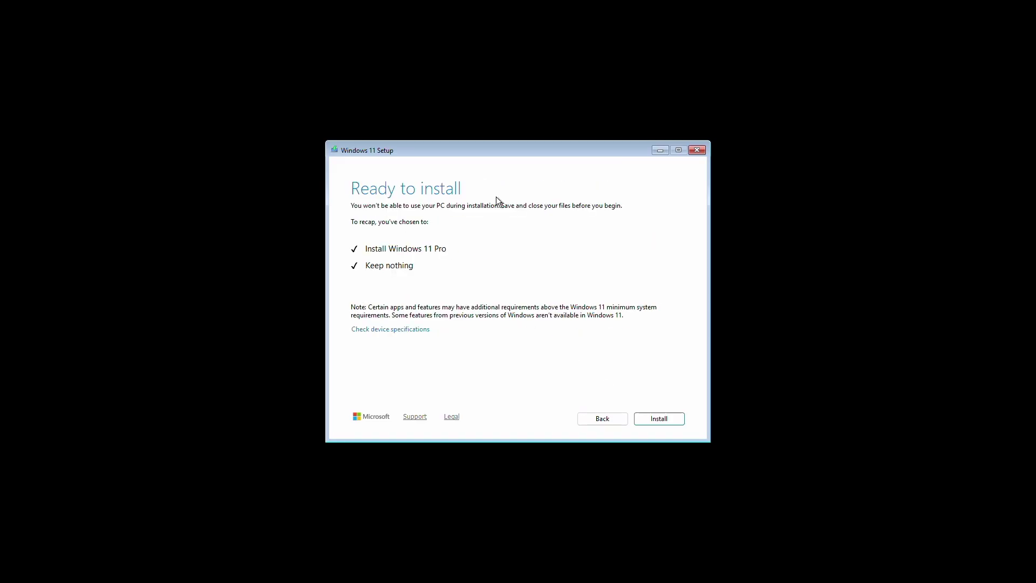
pyautogui.click(662, 418)
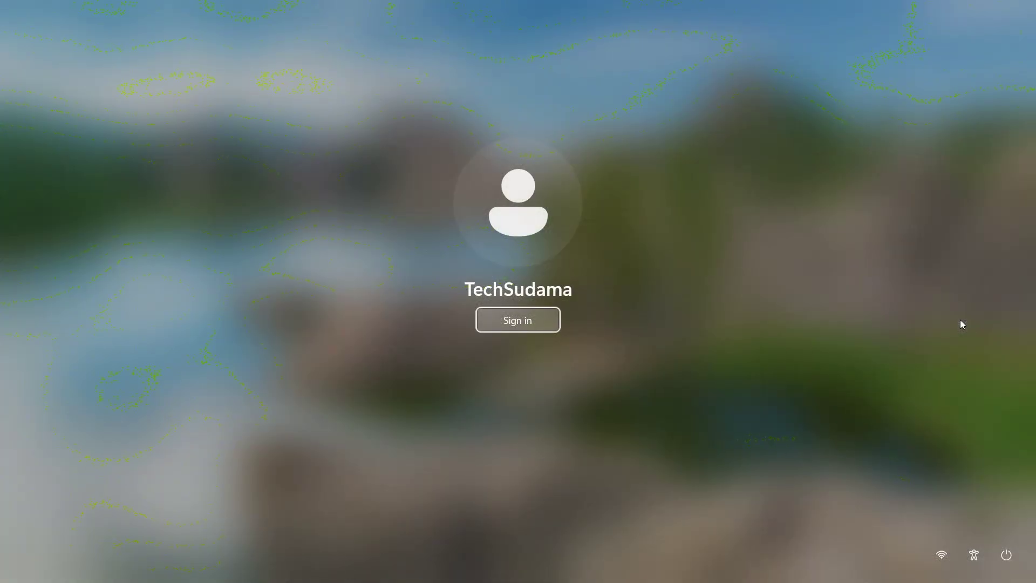
# - Sign in with a new password and confirm winver reports Version 26H1, OS Build 28000.1
pyautogui.press('Return')
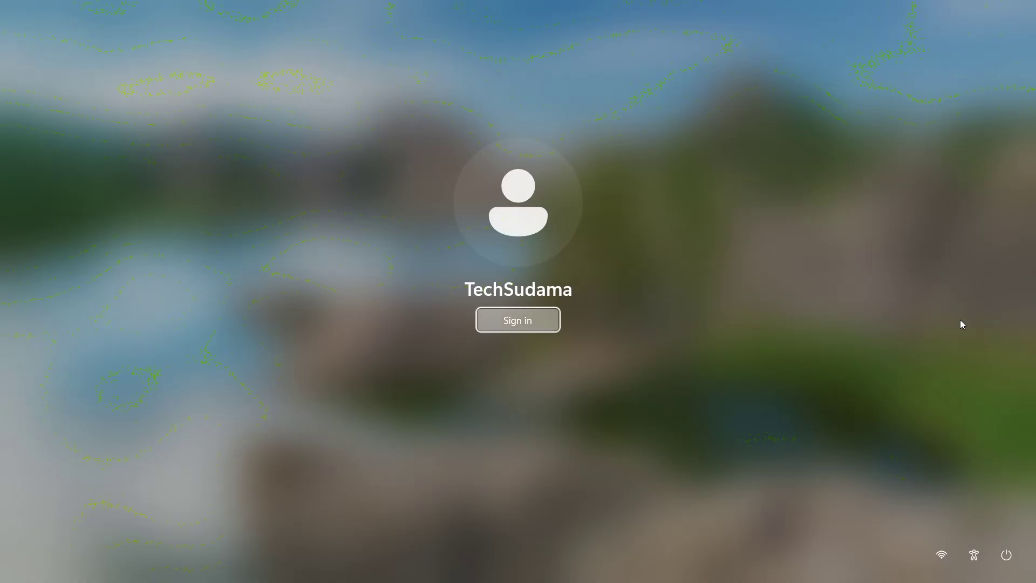
pyautogui.press('Return')
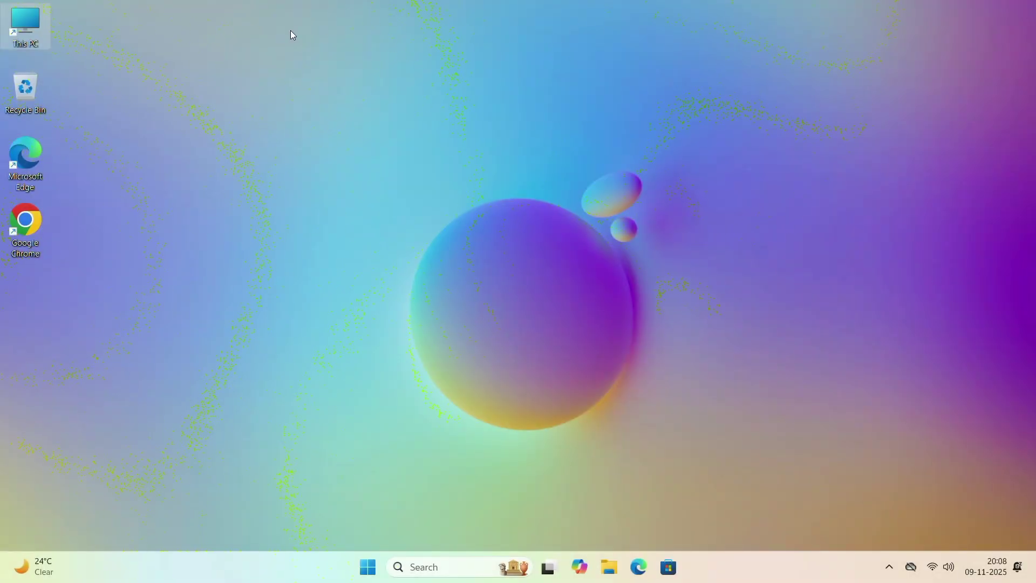
pyautogui.press('super+r')
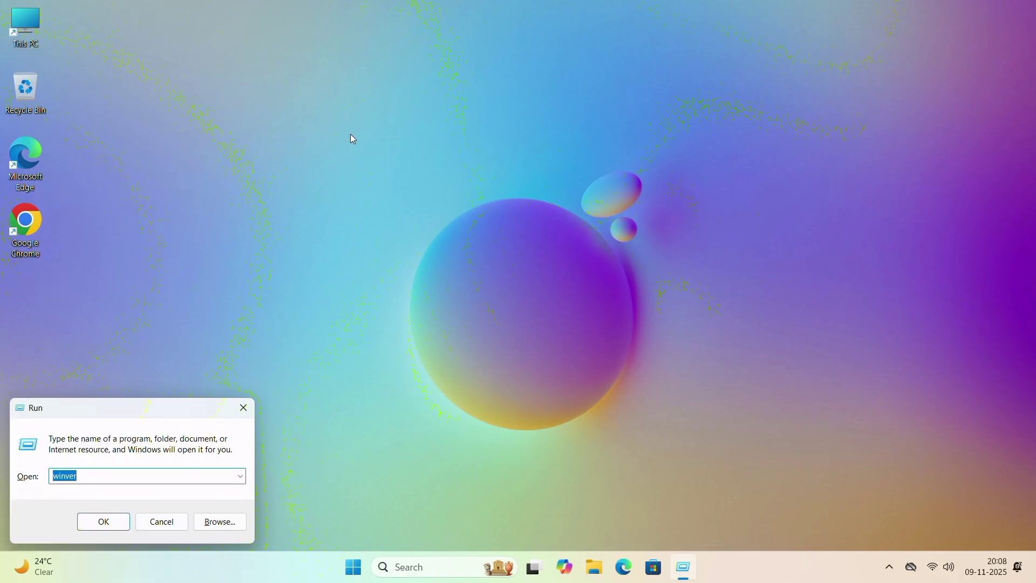
pyautogui.press('Return')
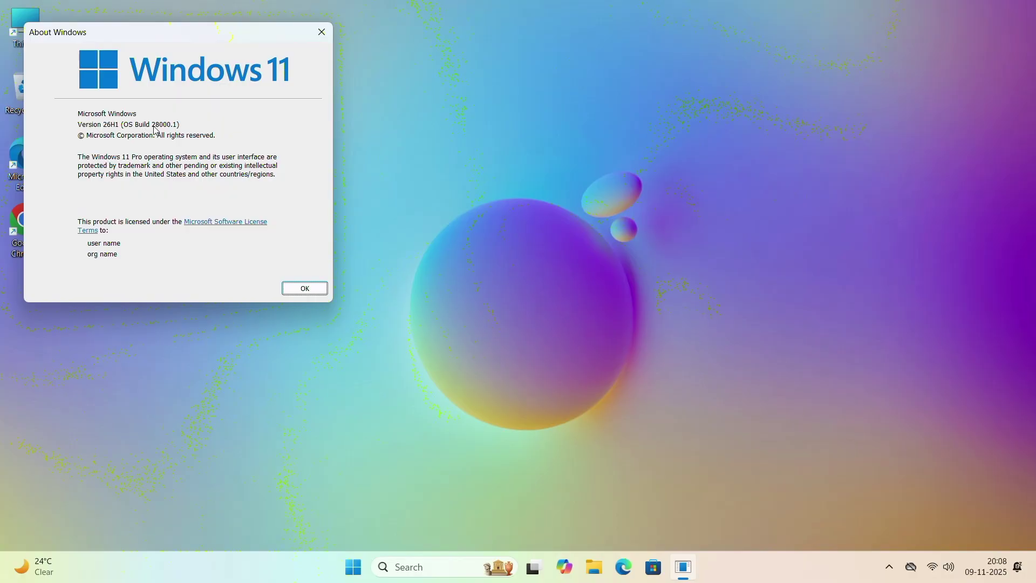
pyautogui.click(322, 32)
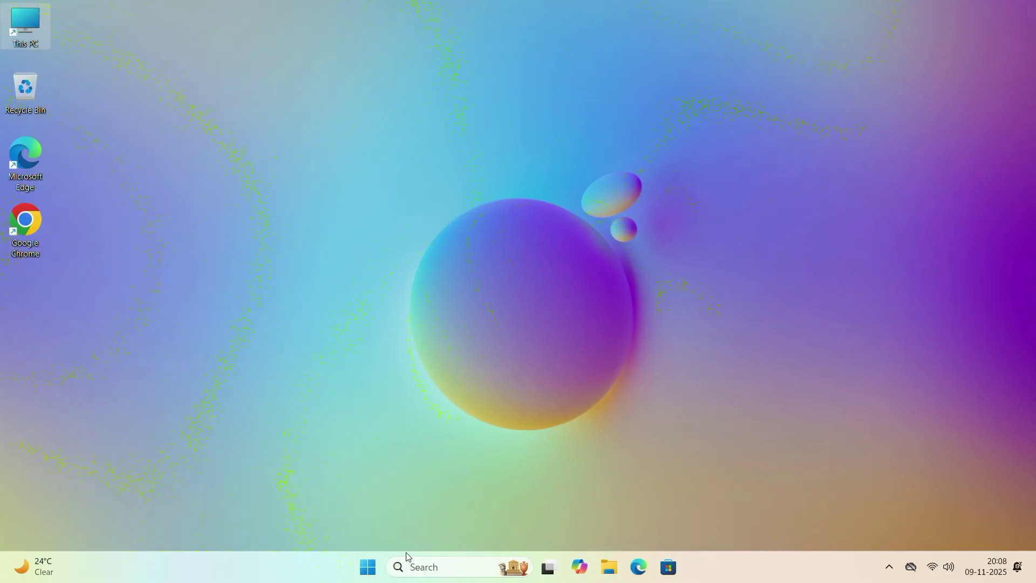
# - Look over the Settings app from Start, then close it and reopen Start
pyautogui.click(368, 566)
pyautogui.click(681, 172)
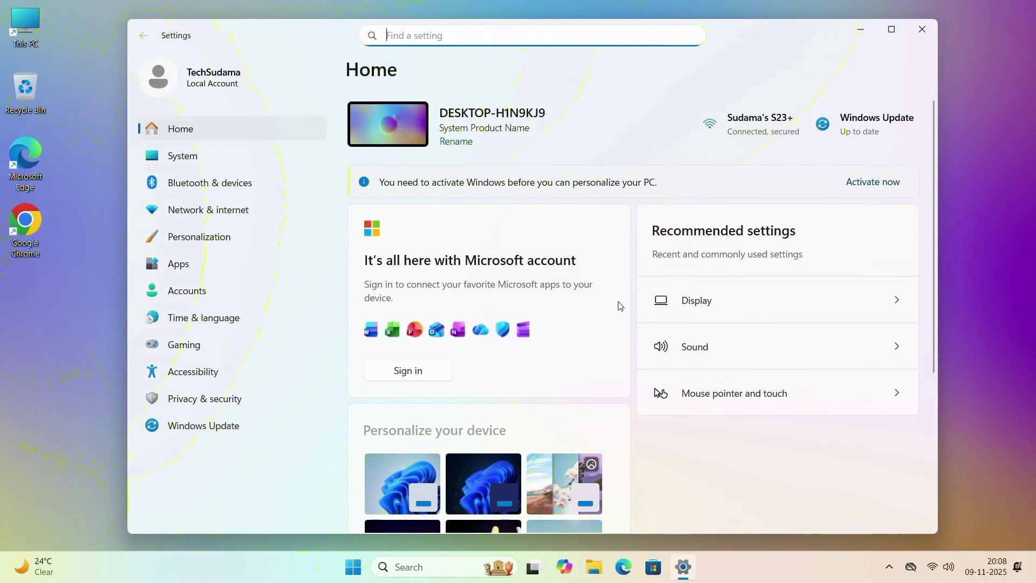
pyautogui.scroll(-4, 619, 305)
pyautogui.scroll(4, 619, 301)
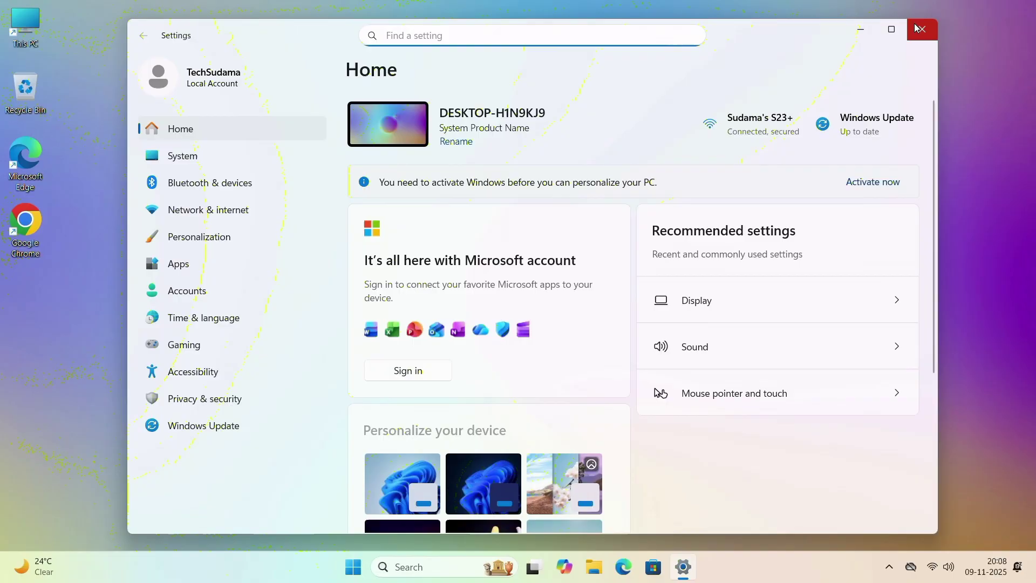
pyautogui.click(917, 29)
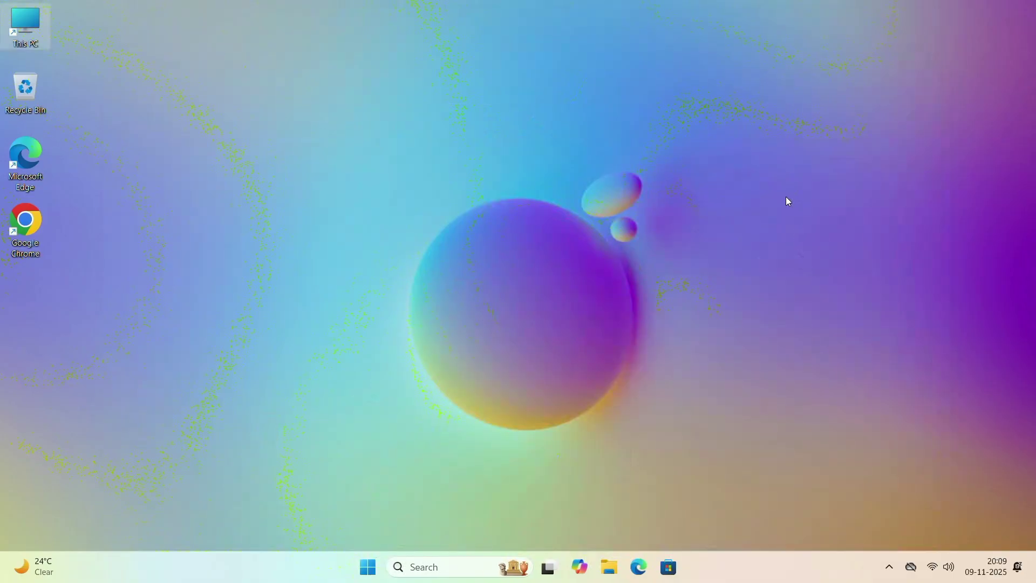
pyautogui.click(376, 573)
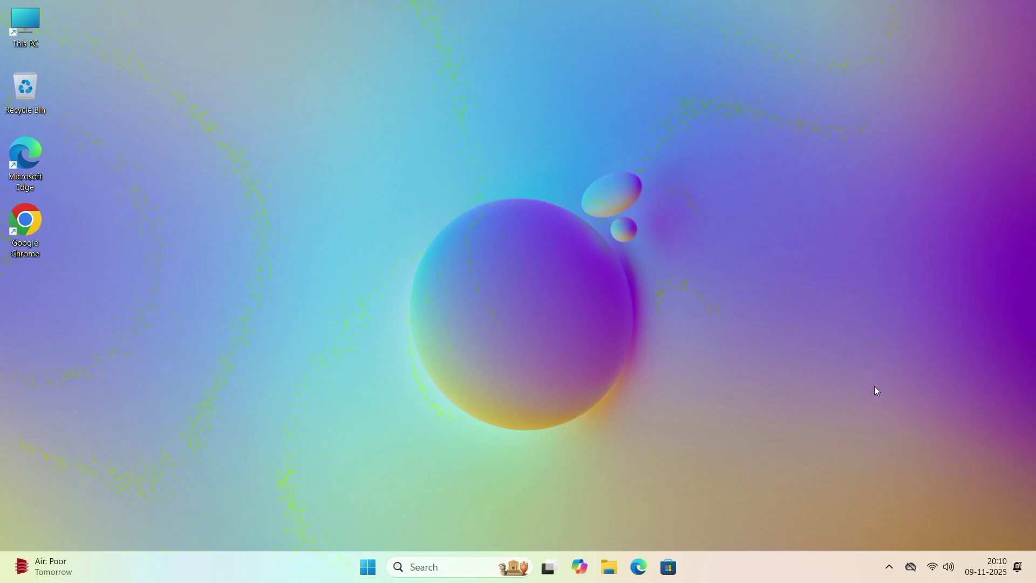
# - Search 'uupdump' in Chrome, open uupdump.net, and scroll to Recently added builds
pyautogui.doubleClick(26, 221)
pyautogui.write('uupdump')
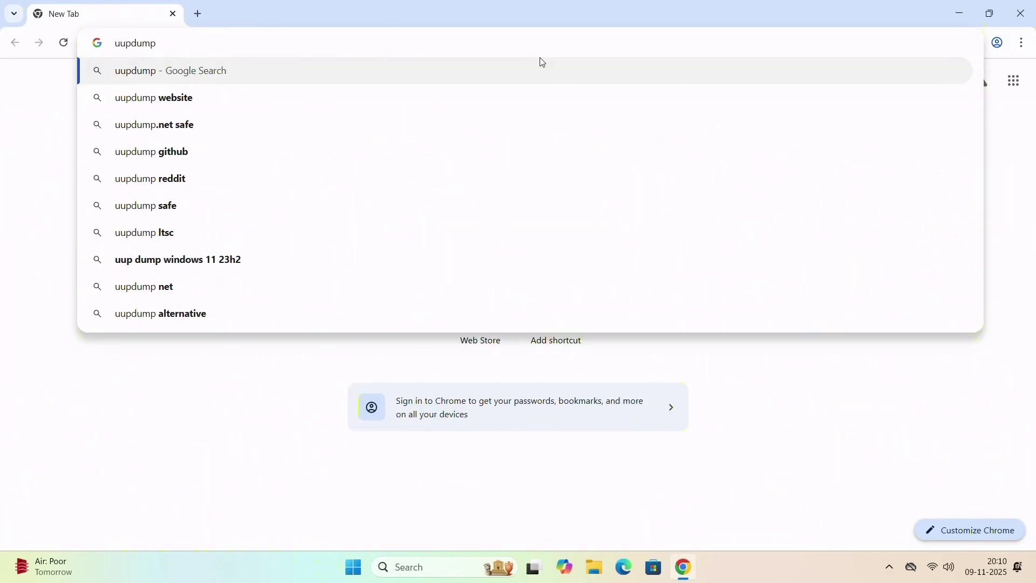
pyautogui.press('Return')
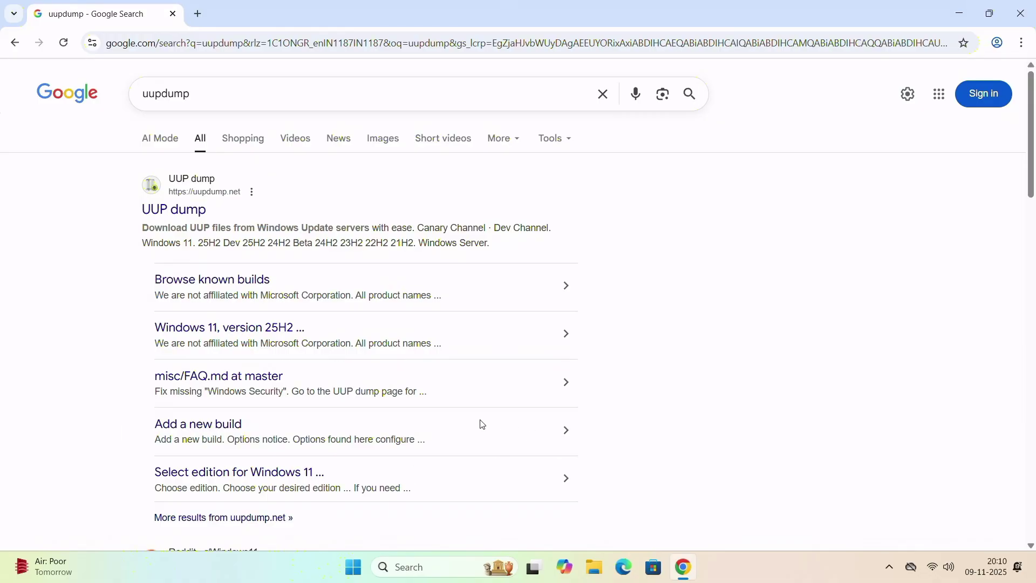
pyautogui.click(195, 210)
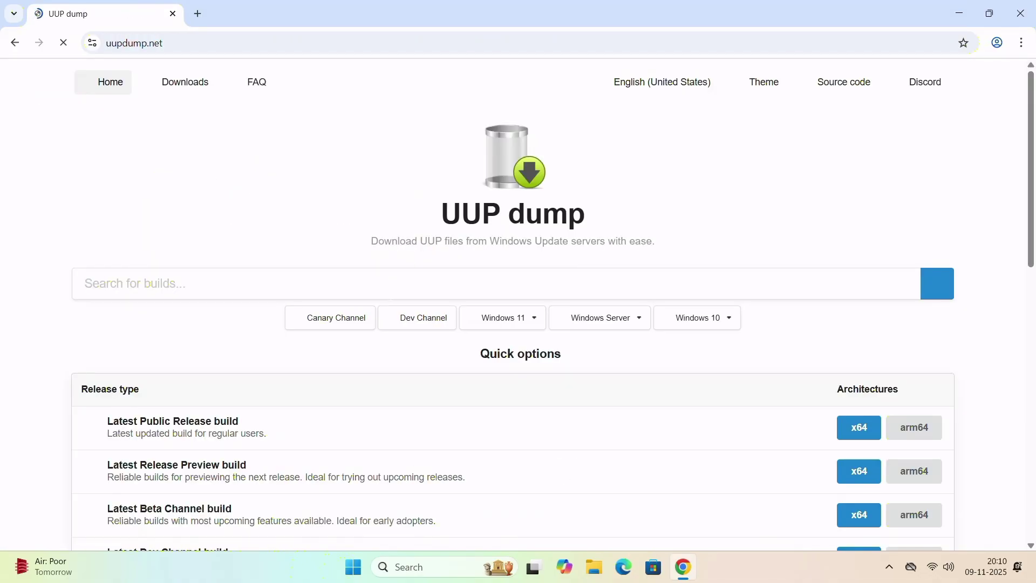
pyautogui.scroll(-6, 405, 364)
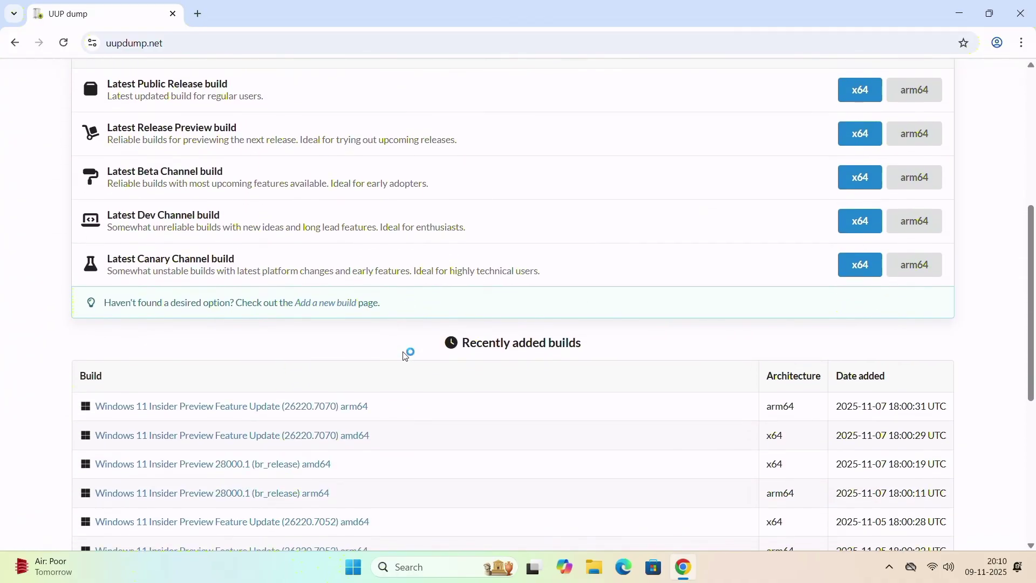
pyautogui.scroll(-4, 406, 356)
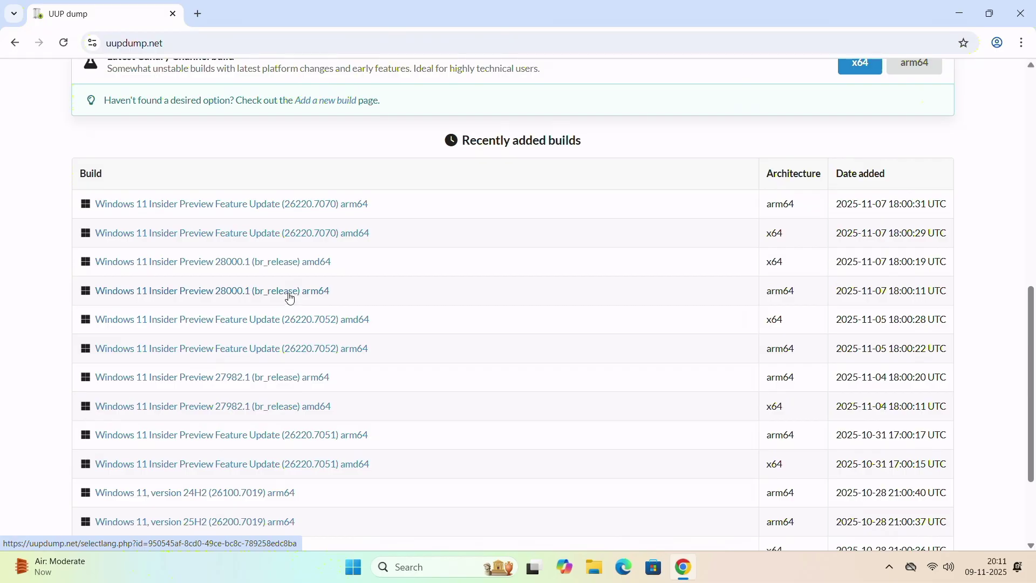
# - Create the 28000.1 amd64 English Home/Pro conversion package with .NET Framework 3.5 integrated
pyautogui.click(220, 265)
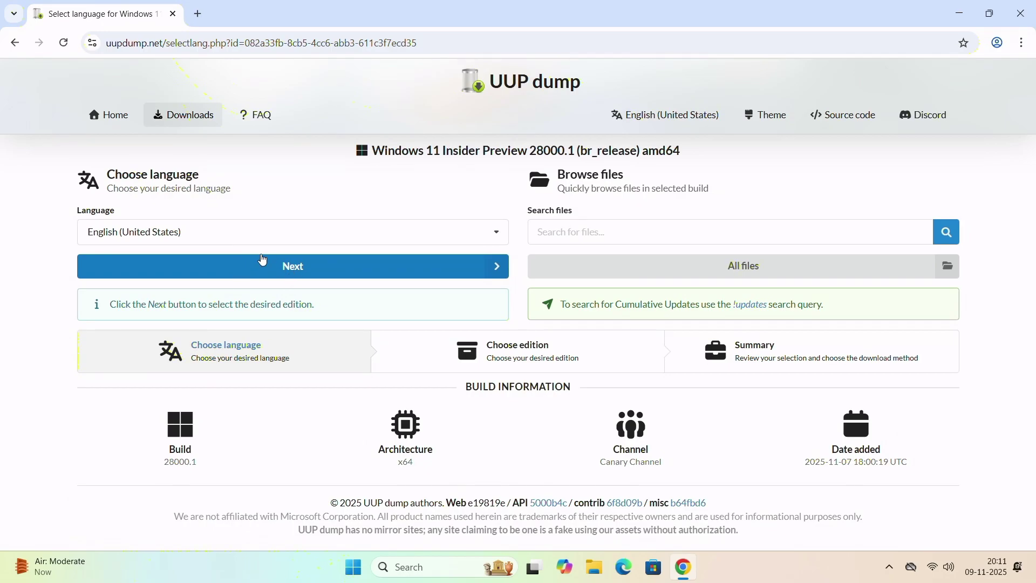
pyautogui.click(291, 266)
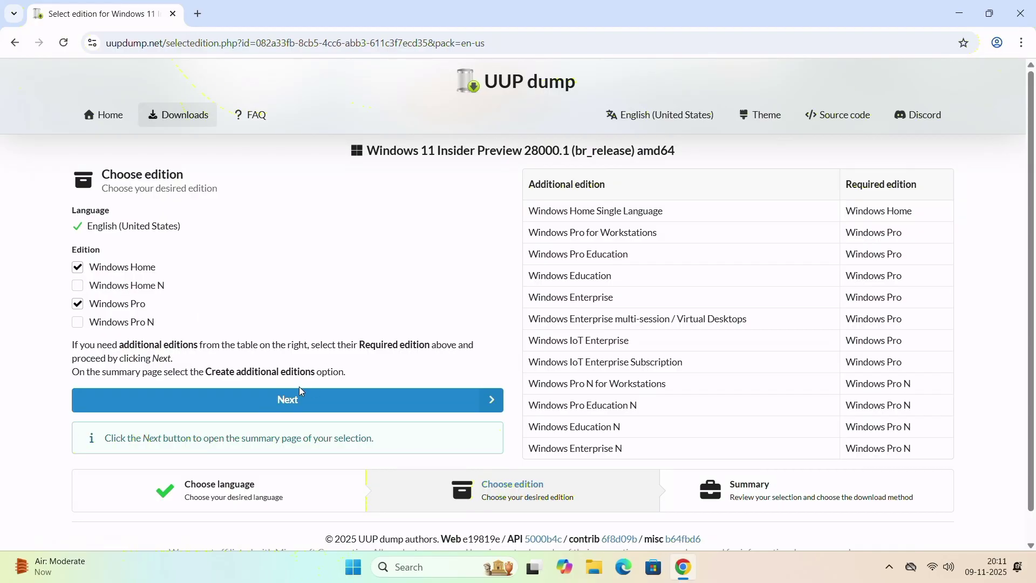
pyautogui.click(290, 400)
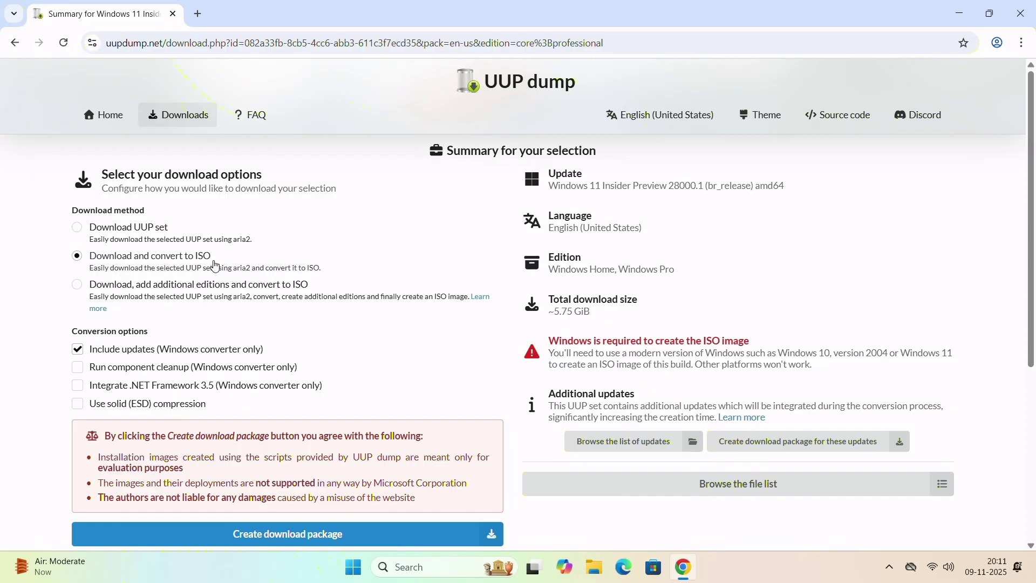
pyautogui.click(77, 387)
pyautogui.click(273, 534)
pyautogui.scroll(-1, 327, 475)
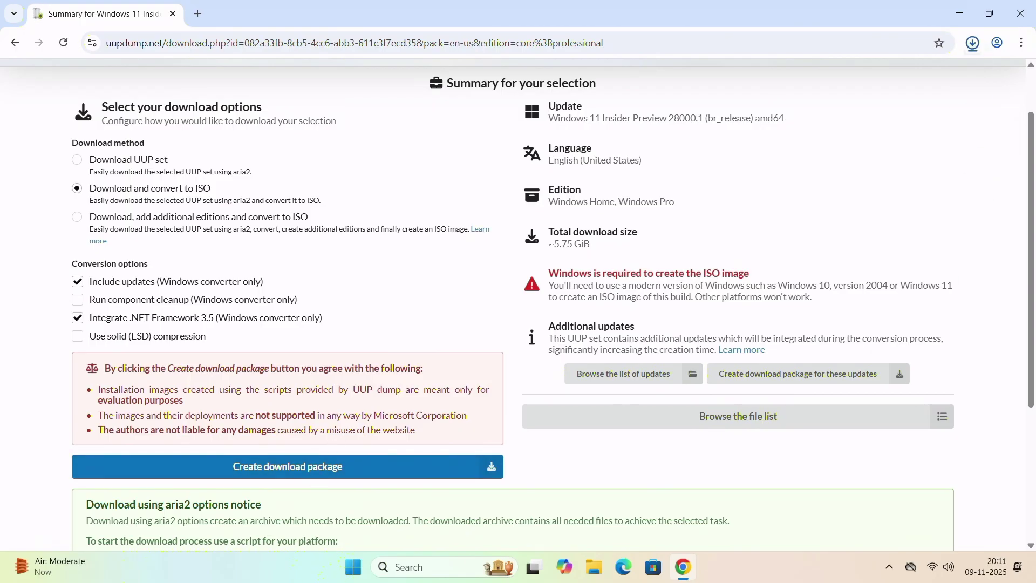
# - Extract the downloaded zip into Downloads without auto-opening files, then delete the zip
pyautogui.click(1025, 11)
pyautogui.click(608, 573)
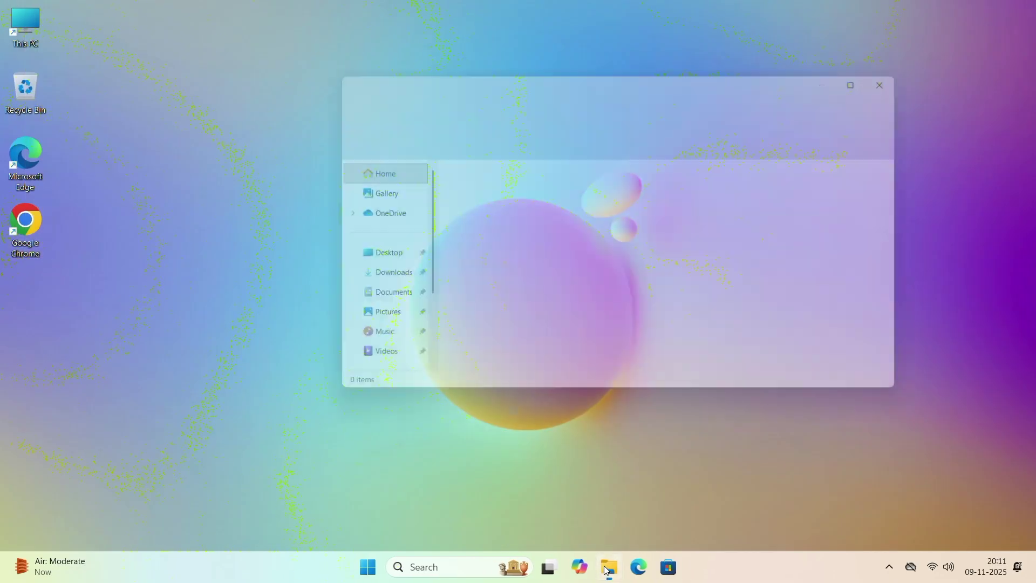
pyautogui.click(376, 277)
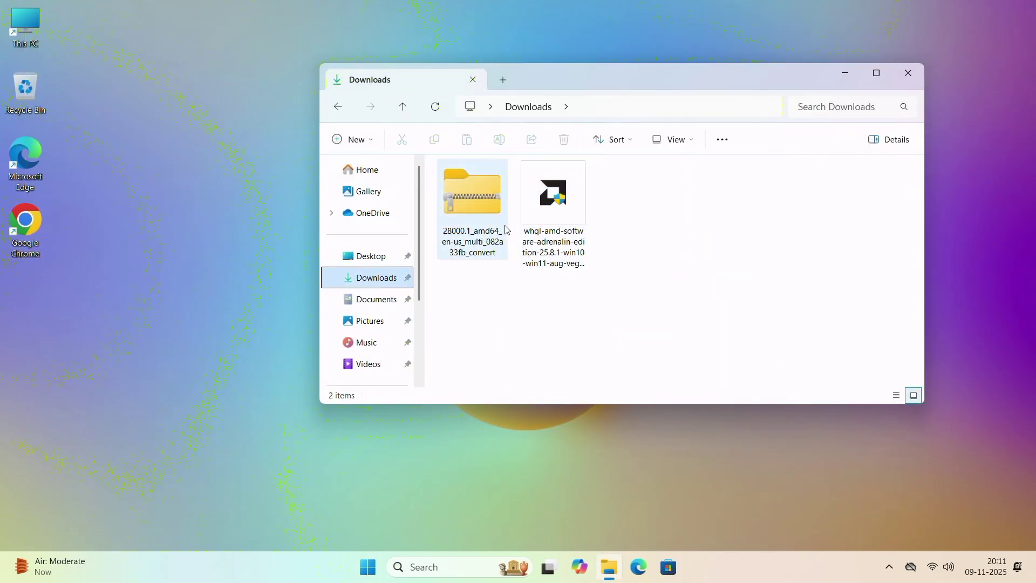
pyautogui.click(468, 198)
pyautogui.rightClick(469, 198)
pyautogui.click(531, 305)
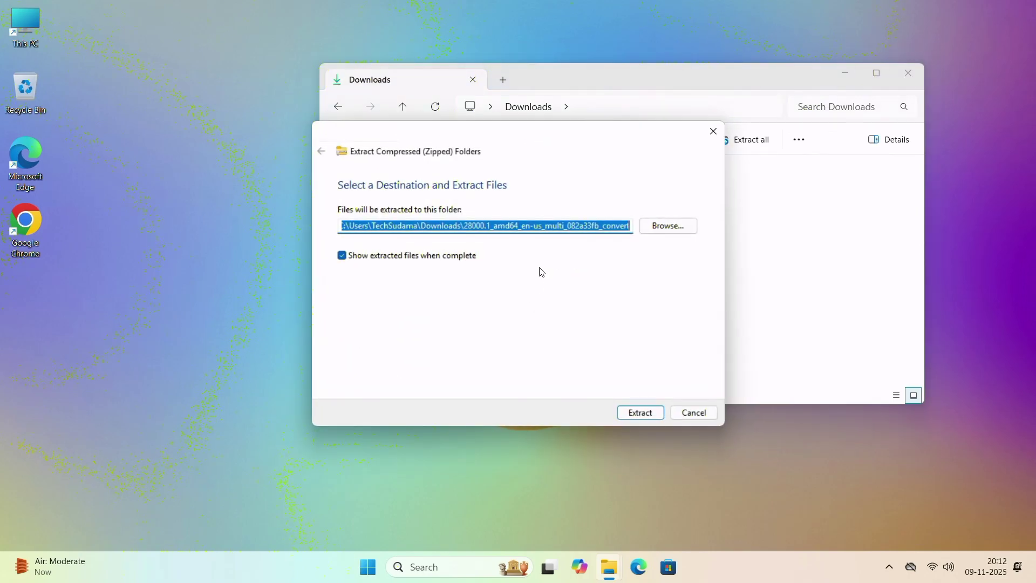
pyautogui.click(408, 257)
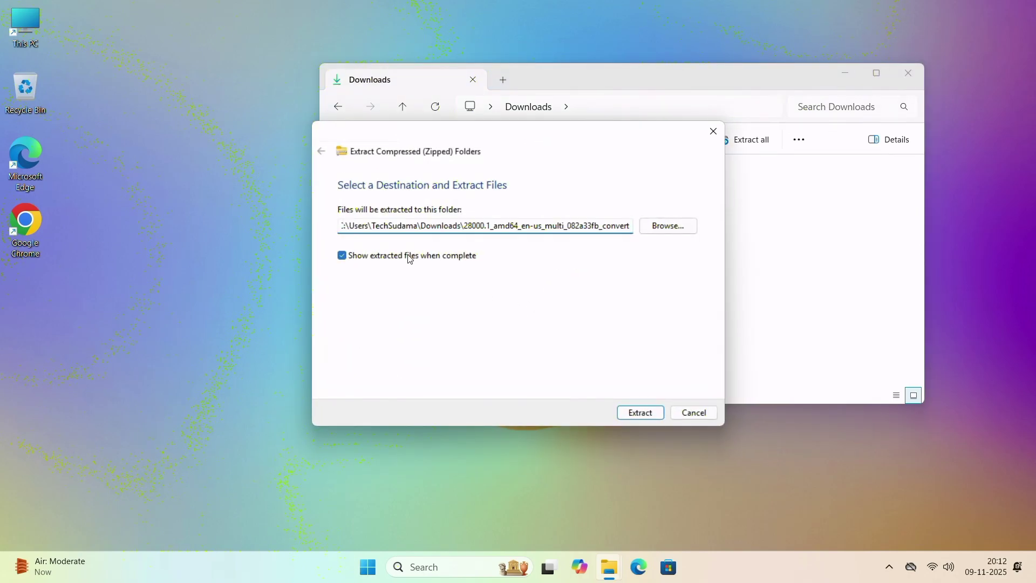
pyautogui.click(642, 414)
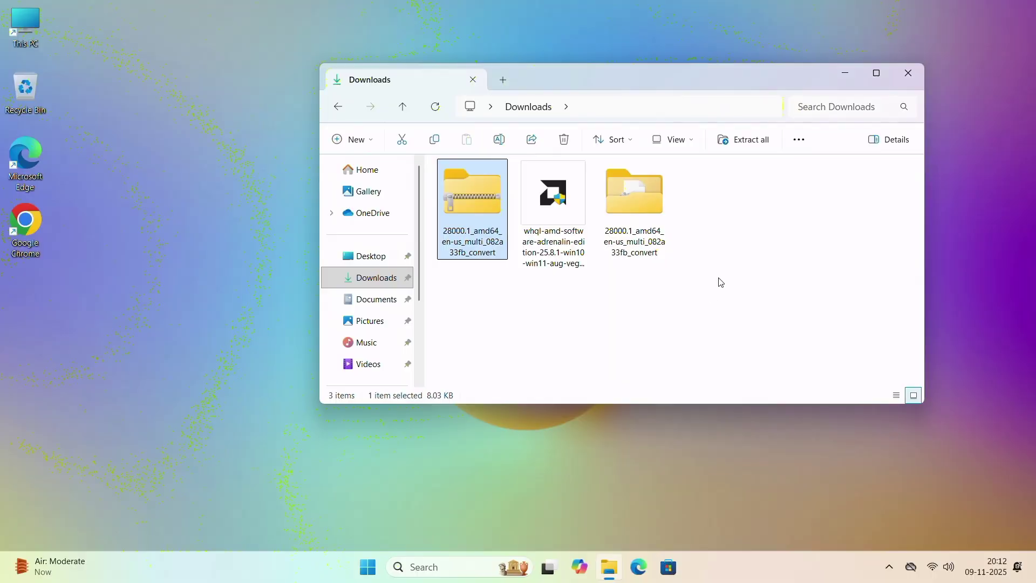
pyautogui.click(565, 140)
# - Run uup_download_windows from the extracted convert folder
pyautogui.click(552, 192)
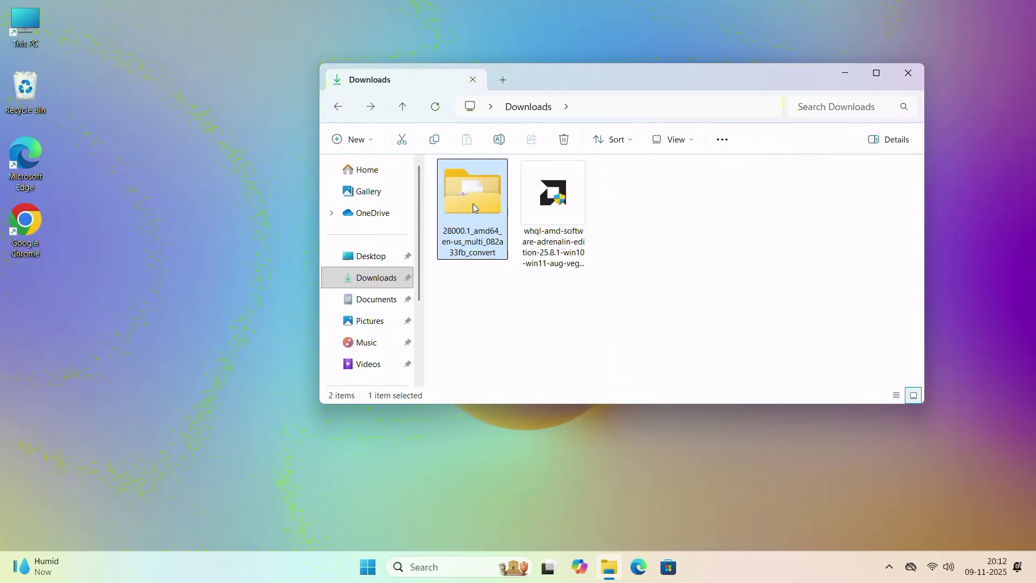
pyautogui.doubleClick(473, 203)
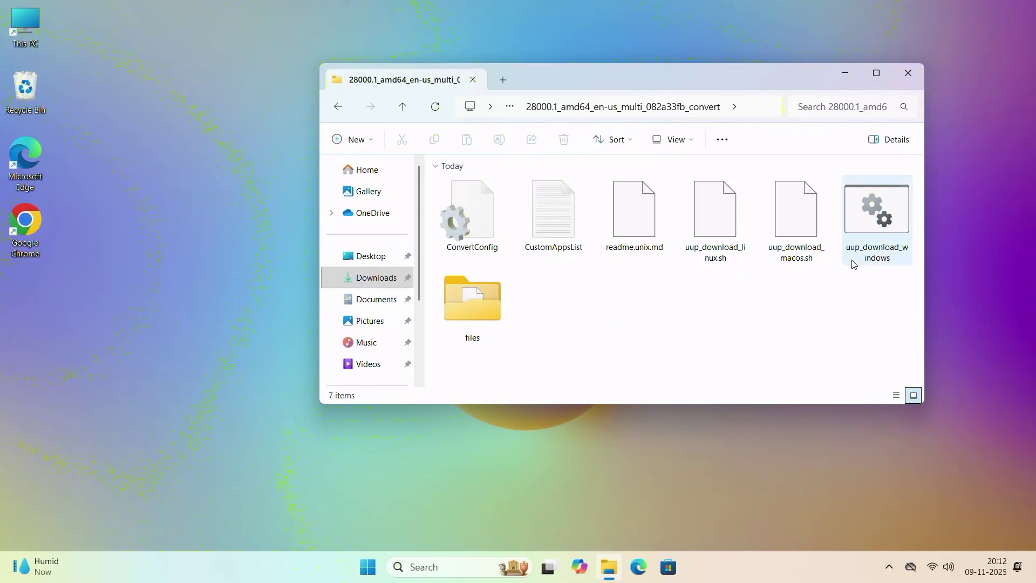
pyautogui.doubleClick(880, 208)
pyautogui.click(568, 303)
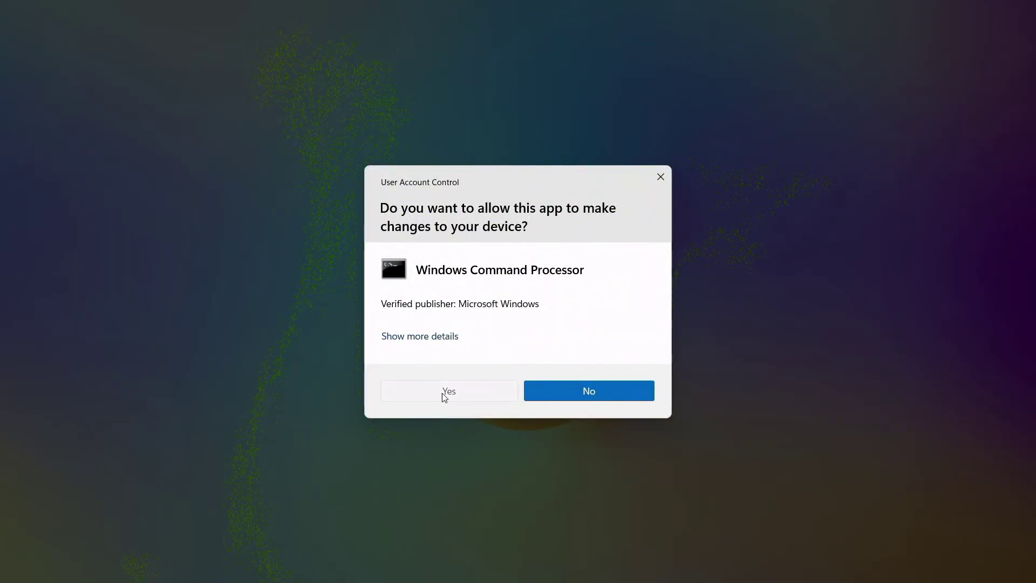
# - Grant admin rights and run the script until the 28000.1 ISO is written, then exit
pyautogui.click(444, 393)
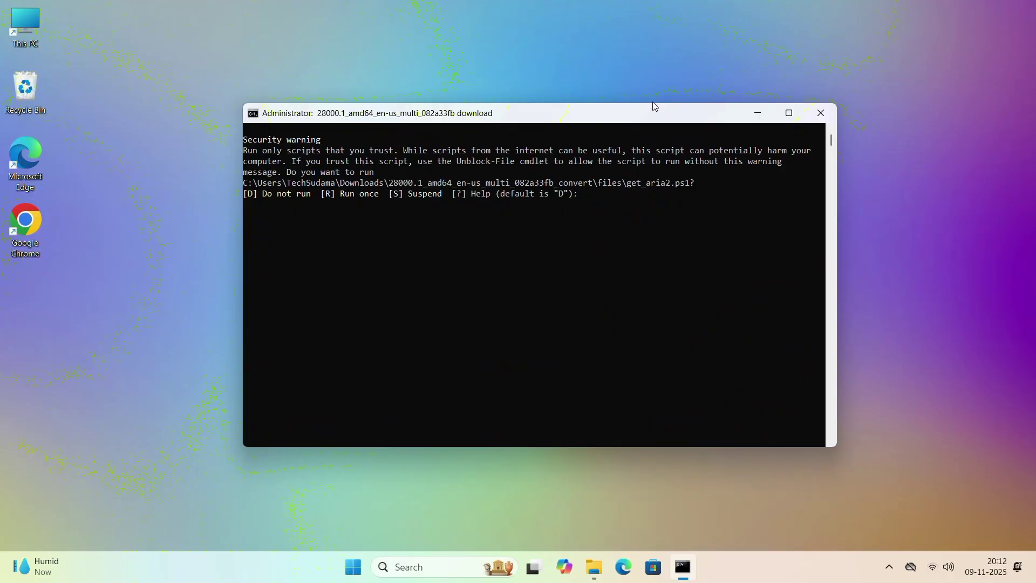
pyautogui.write('r')
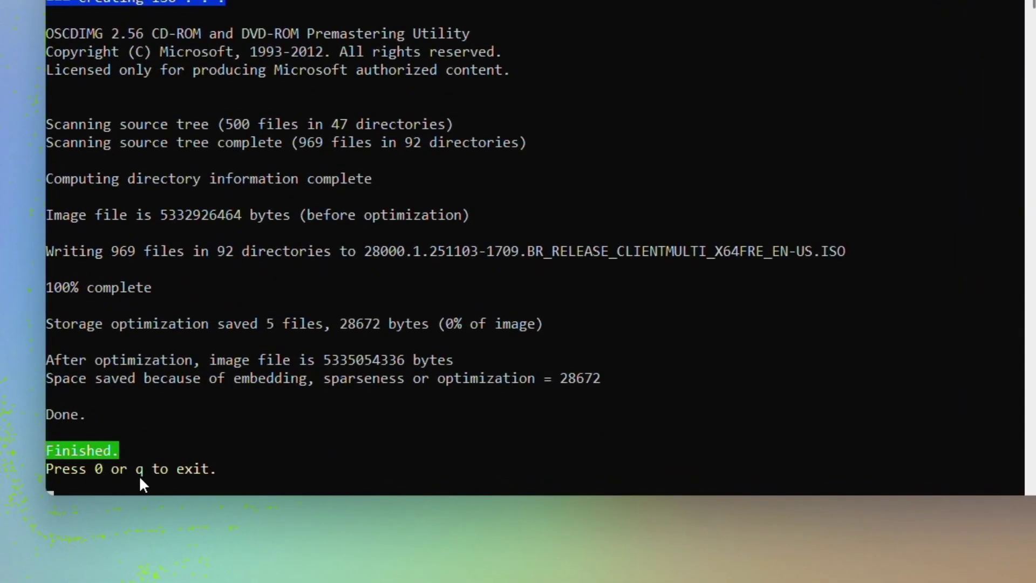
pyautogui.press('q')
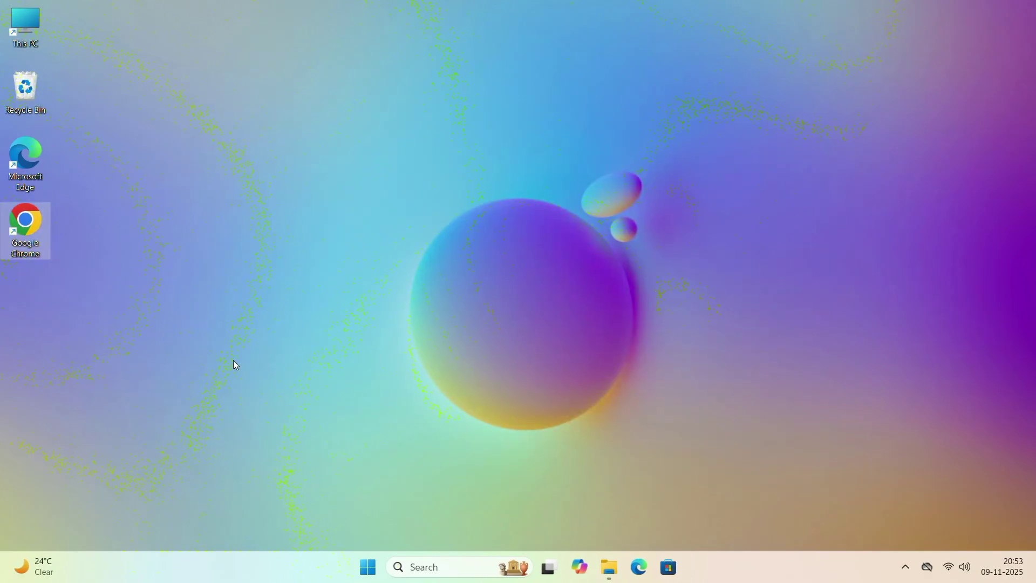
pyautogui.click(607, 564)
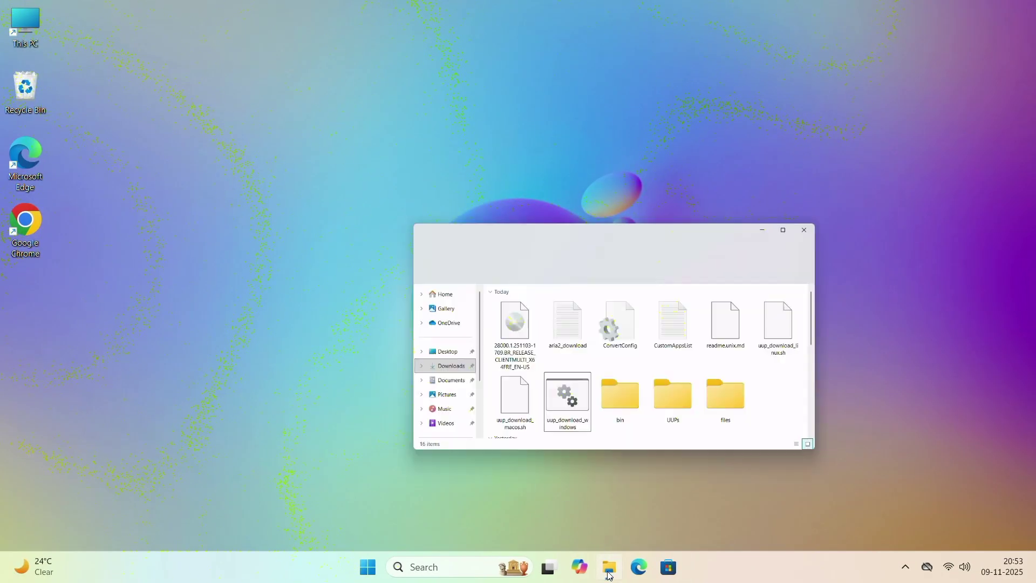
pyautogui.click(480, 230)
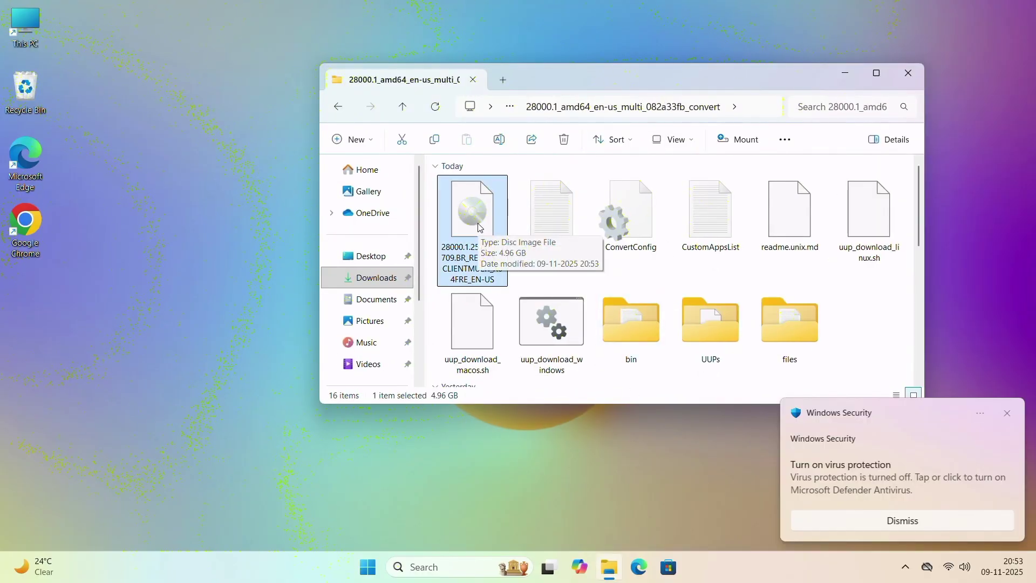
pyautogui.click(1003, 411)
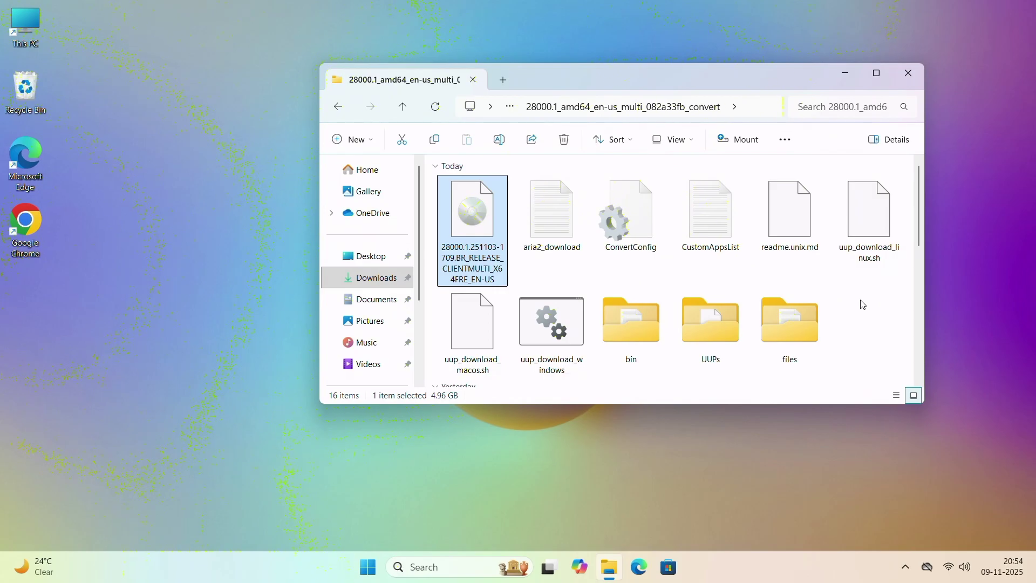
pyautogui.click(909, 74)
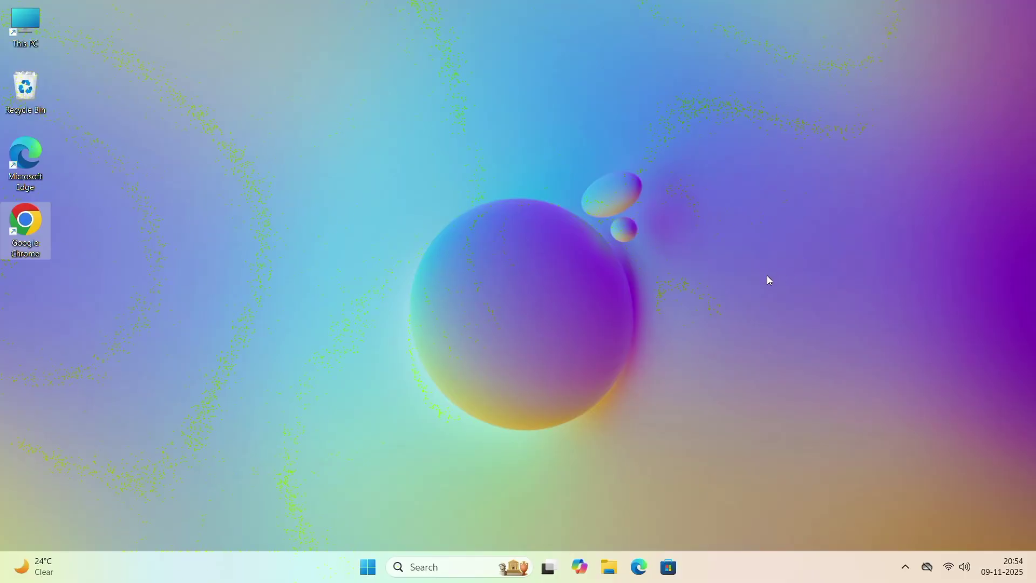